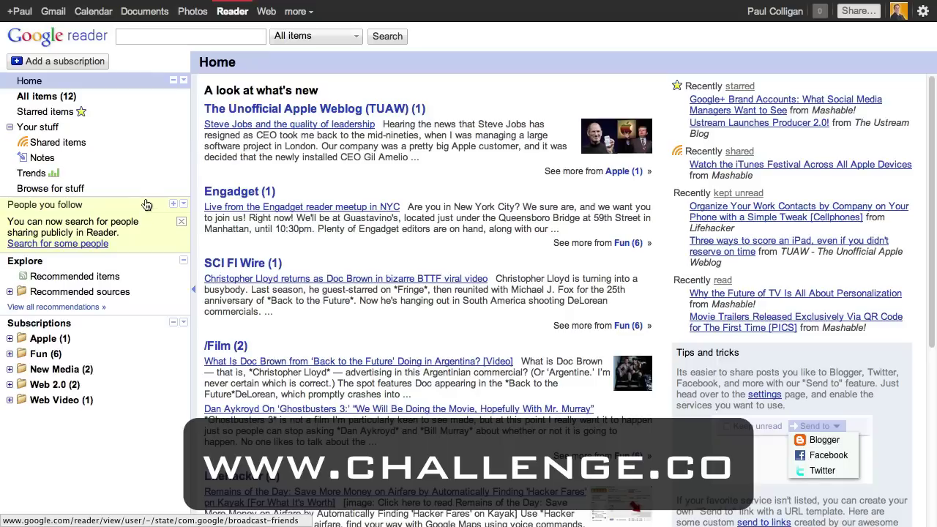
mouse_move(181, 28)
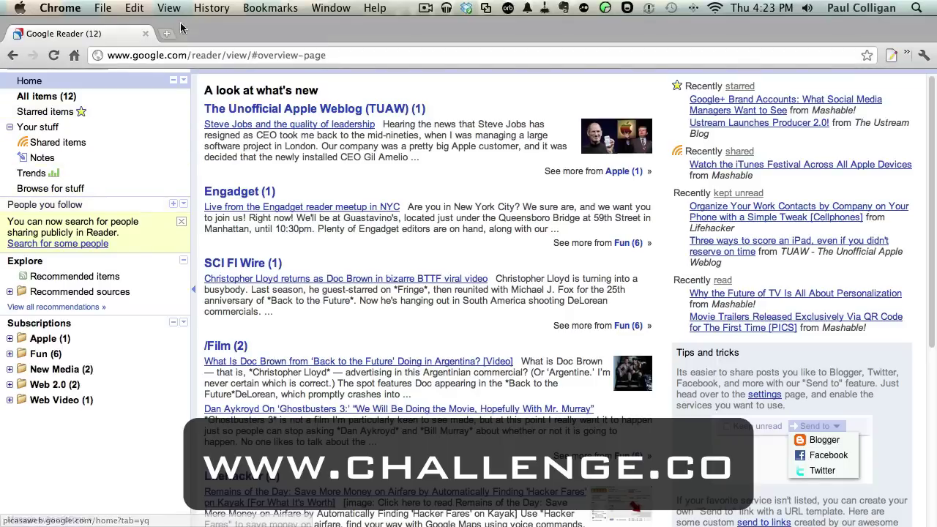
click(229, 56)
drag(229, 55, 354, 48)
key(BackSpace)
key(Return)
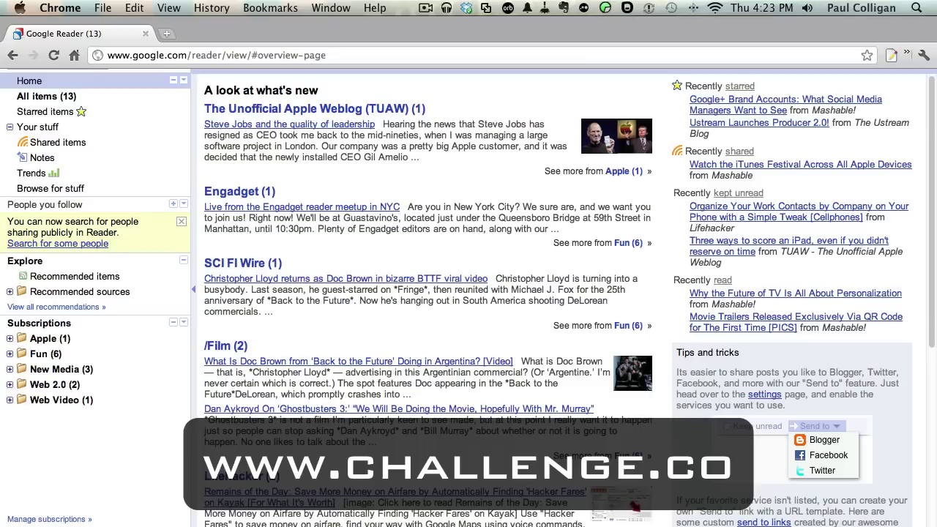
key(super+shift+f)
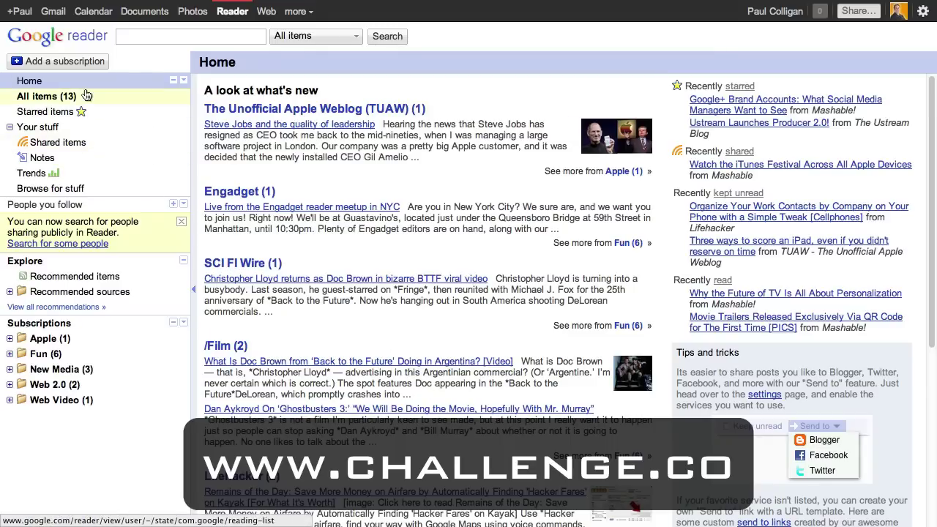
Step: Search for feeds to subscribe to with the term "youtube marketing"
click(73, 63)
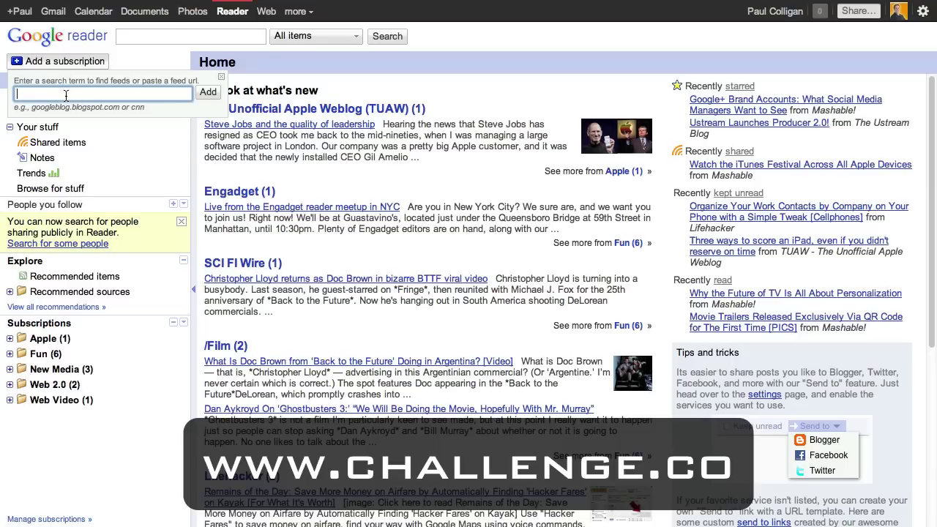
click(66, 95)
text(youtube marketing)
key(Return)
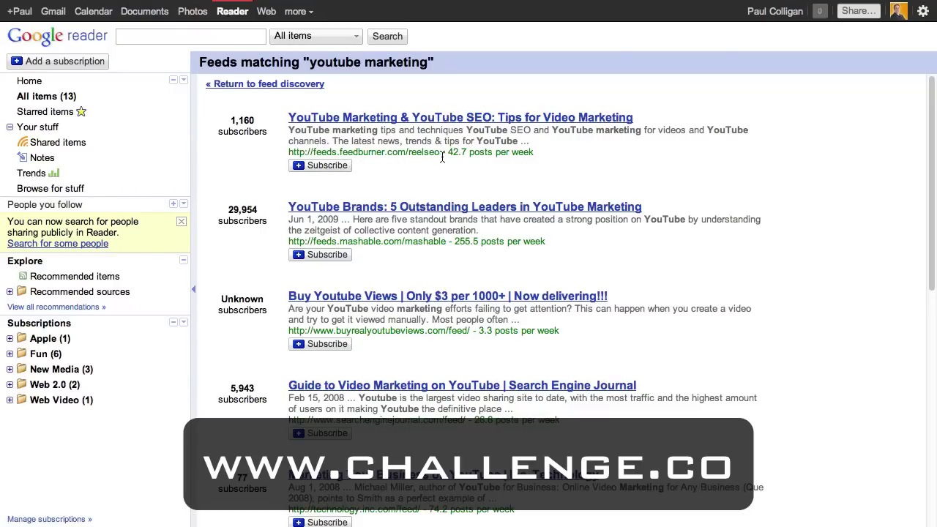
Step: Check the posting frequency and subscriber count of the "YouTube Marketing & YouTube SEO: Tips for Video Marketing" feed and subscribe to it
drag(449, 153, 505, 155)
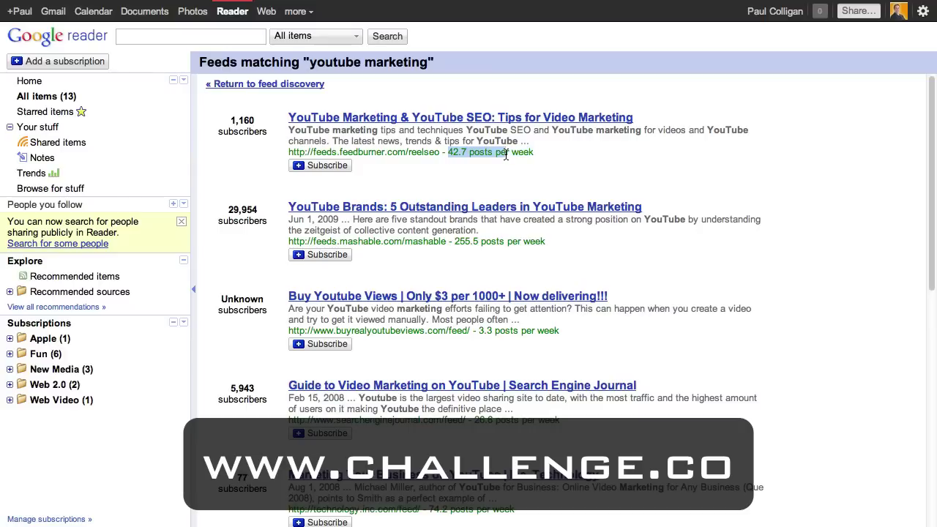
click(448, 152)
drag(449, 152, 534, 153)
drag(271, 139, 232, 125)
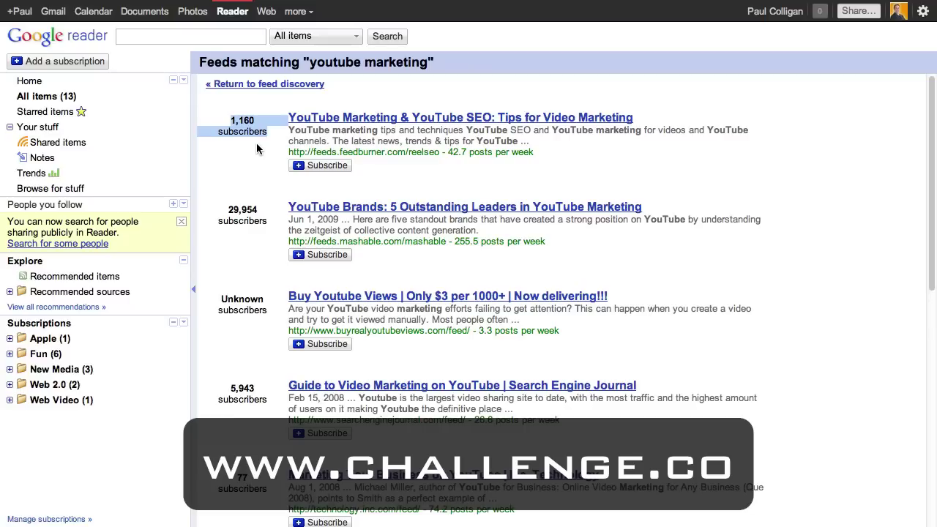
click(338, 168)
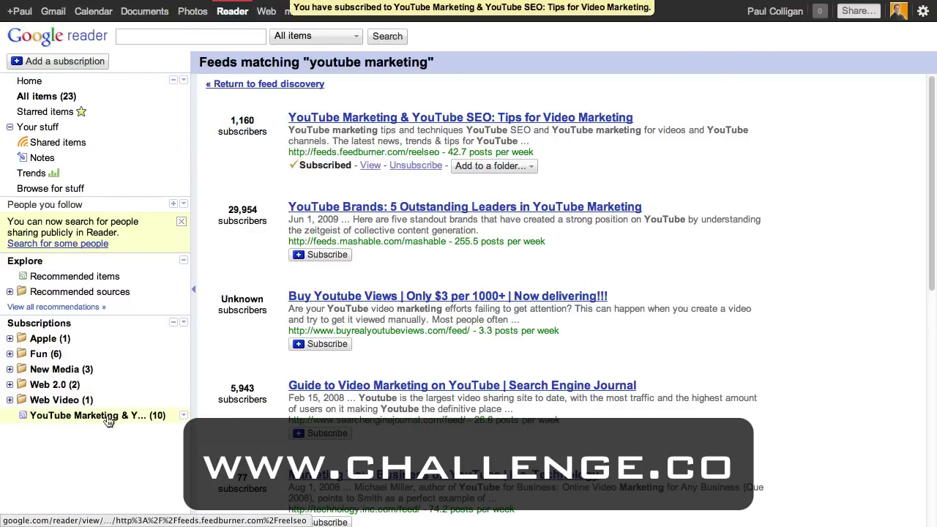
Step: Check the readership and weekly posts of "YouTube Brands: 5 Outstanding Leaders in YouTube Marketing" and subscribe to that feed
triple_click(228, 210)
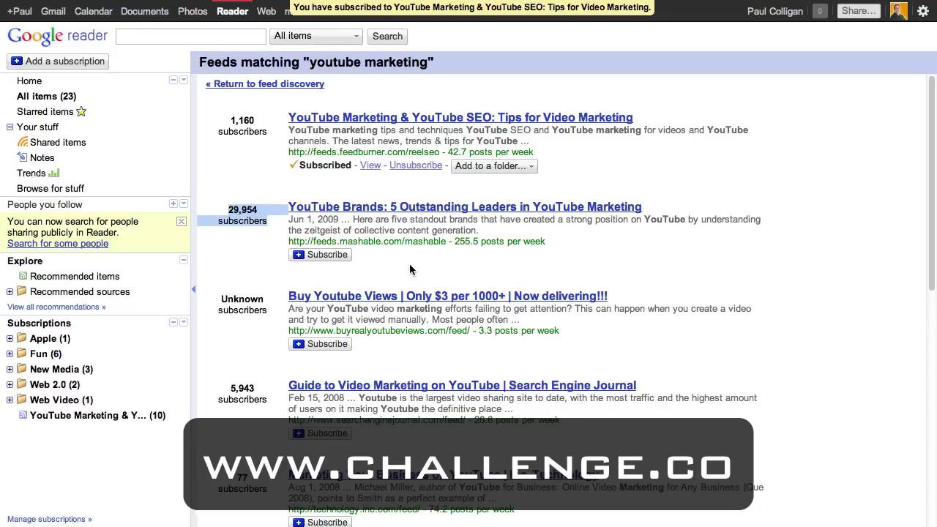
drag(454, 242, 522, 251)
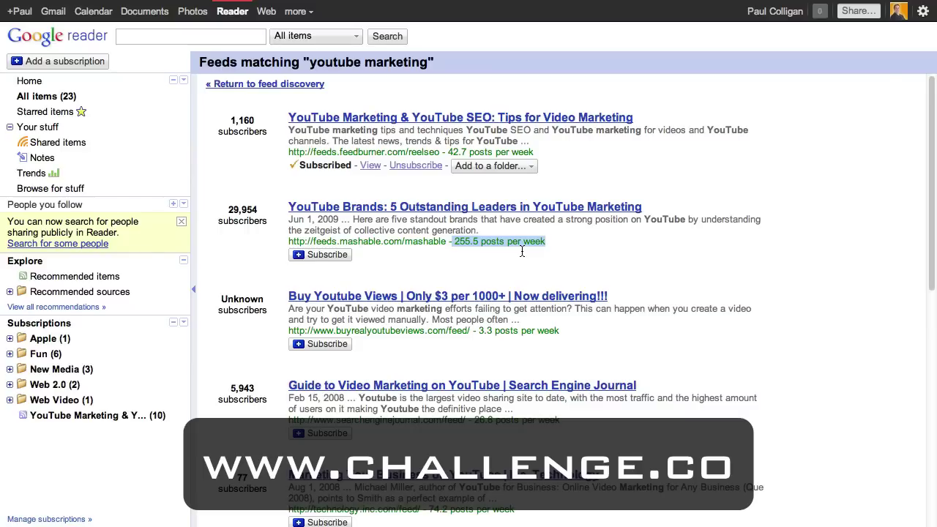
click(336, 255)
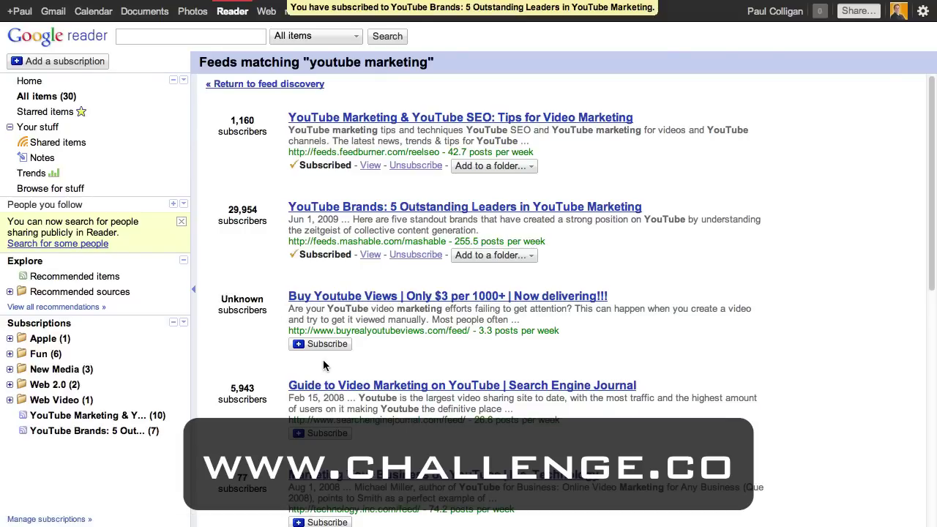
Step: Subscribe to the "Guide to Video Marketing on YouTube | Search Engine Journal" and "YouTube Marketing Tips" feeds
scroll(339, 372, down, 2)
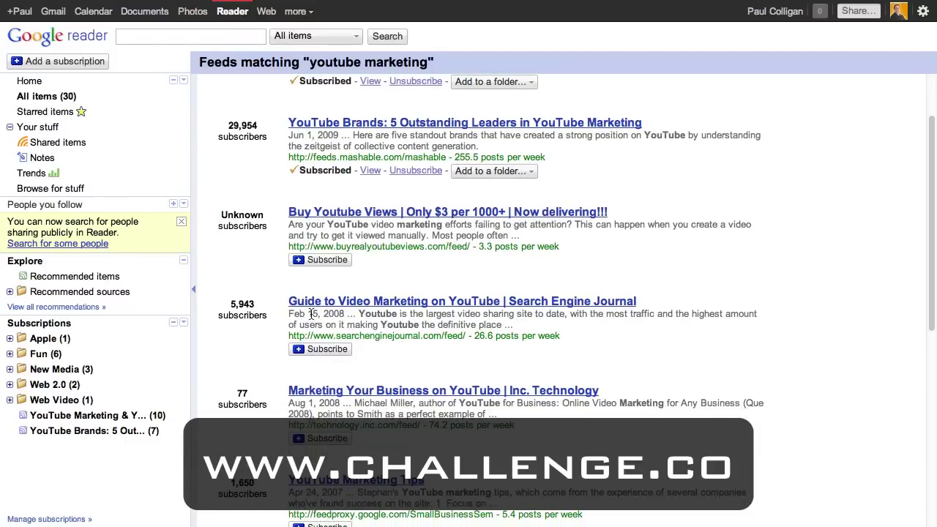
click(334, 349)
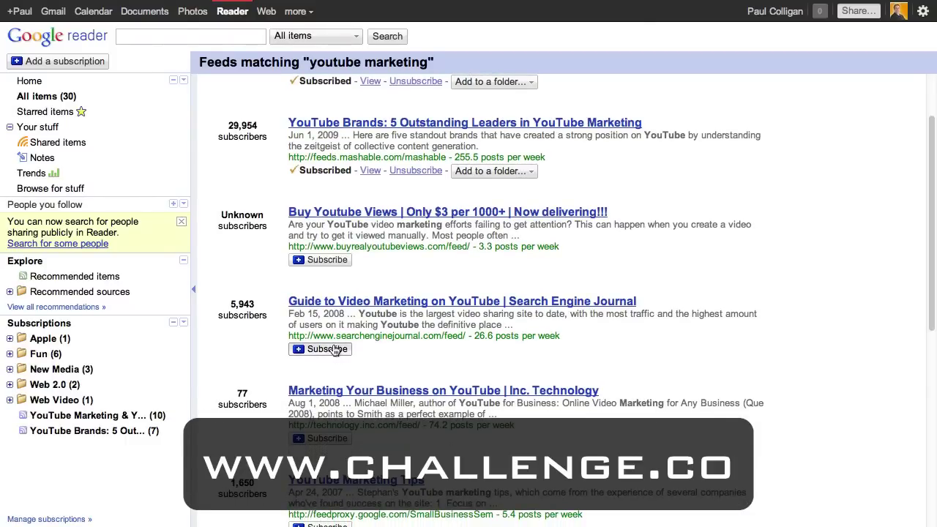
scroll(326, 363, down, 3)
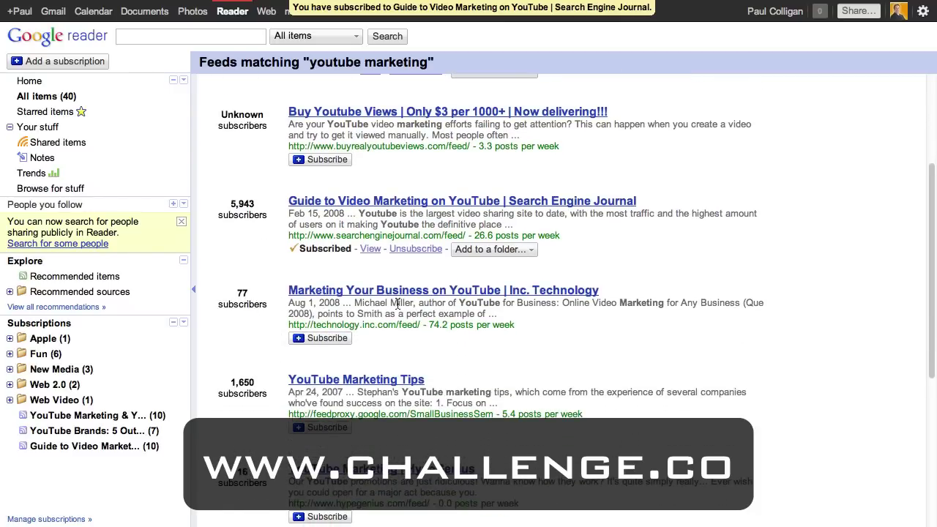
scroll(423, 305, down, 2)
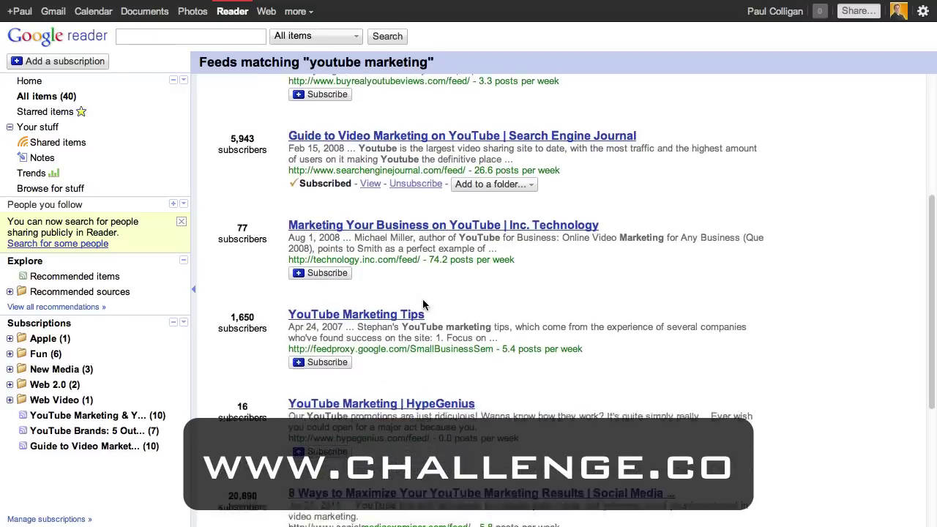
scroll(423, 304, down, 1)
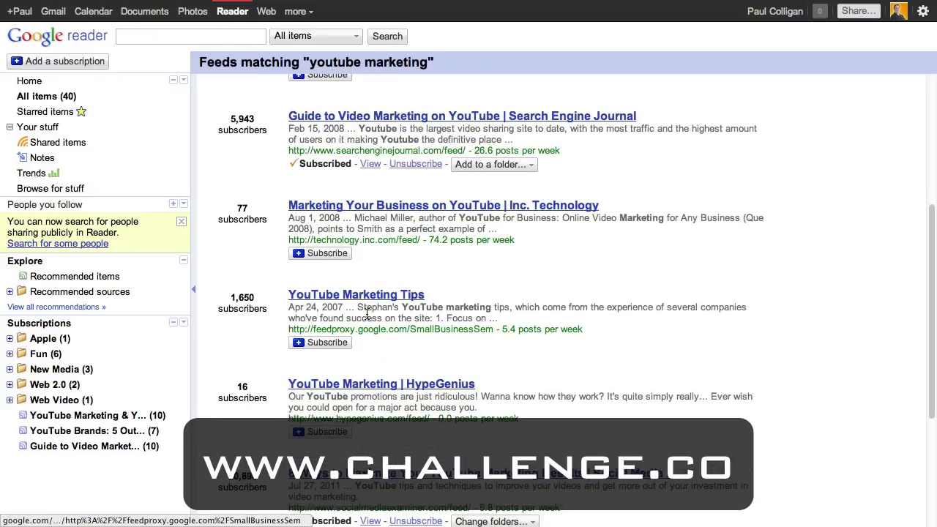
click(327, 343)
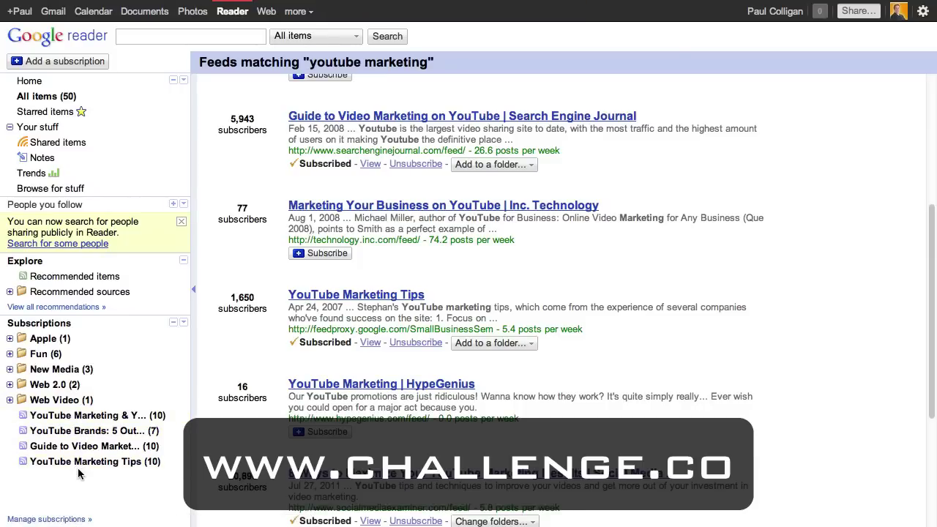
Step: Open the subscribed "YouTube Marketing & YouTube SEO" feed and skim its newest posts down to the Brightcove article
click(65, 417)
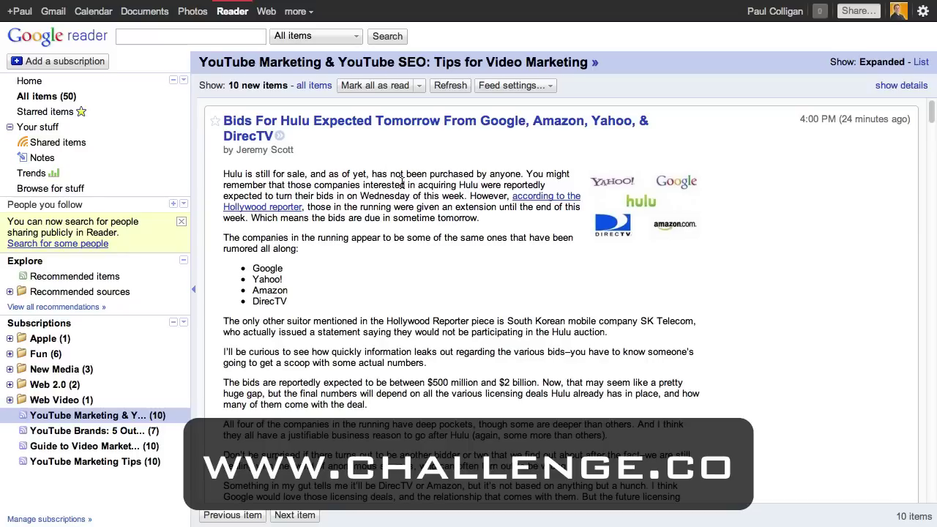
scroll(402, 190, down, 5)
scroll(401, 207, down, 12)
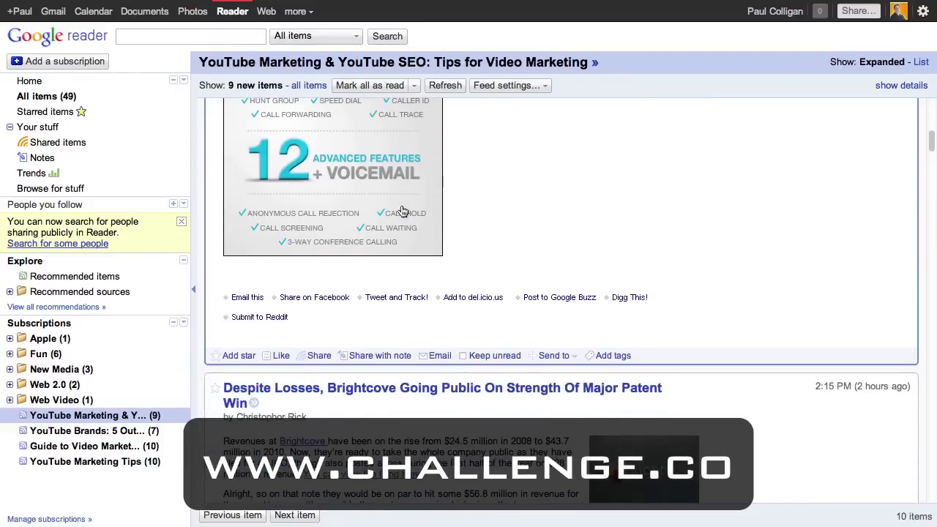
scroll(401, 211, down, 5)
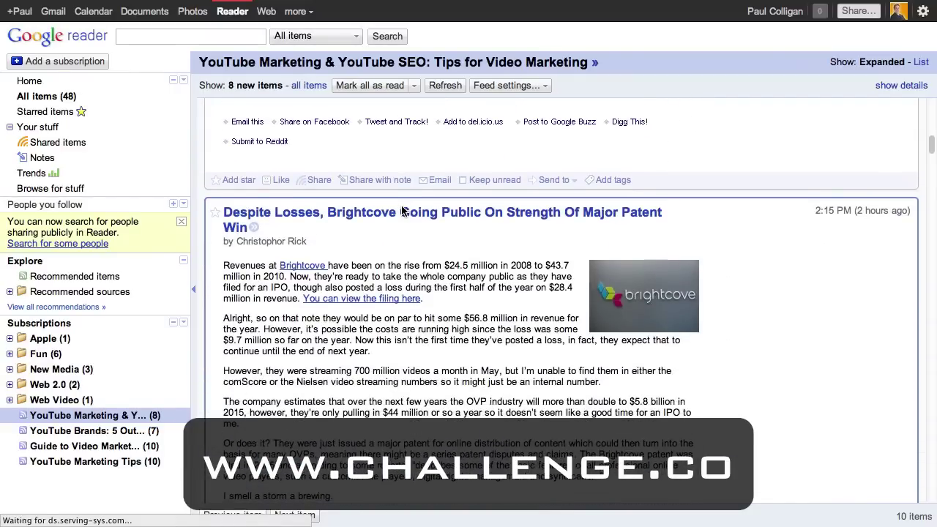
Step: Flip back and forth between the Brightcove and Social Video Blueprint posts, ending on the first post about the Hulu bids
key(j)
key(k)
key(j)
key(k)
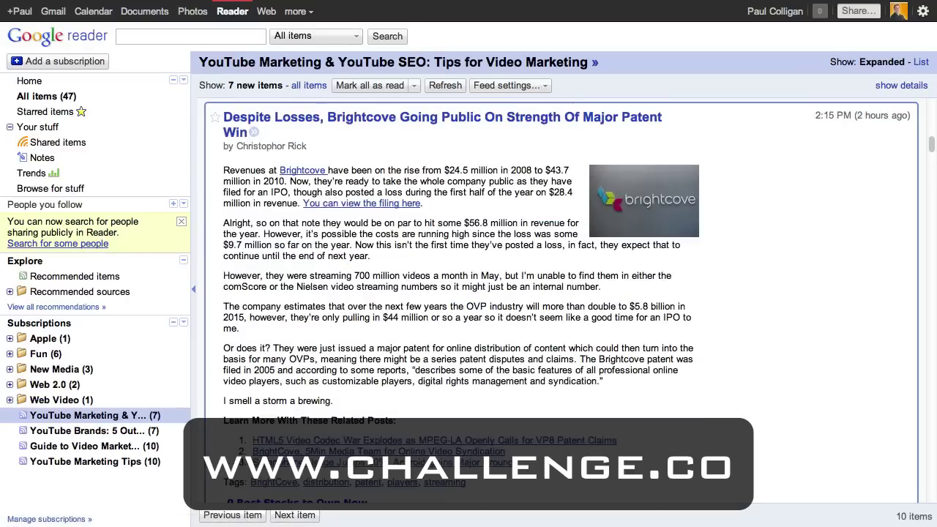
key(j)
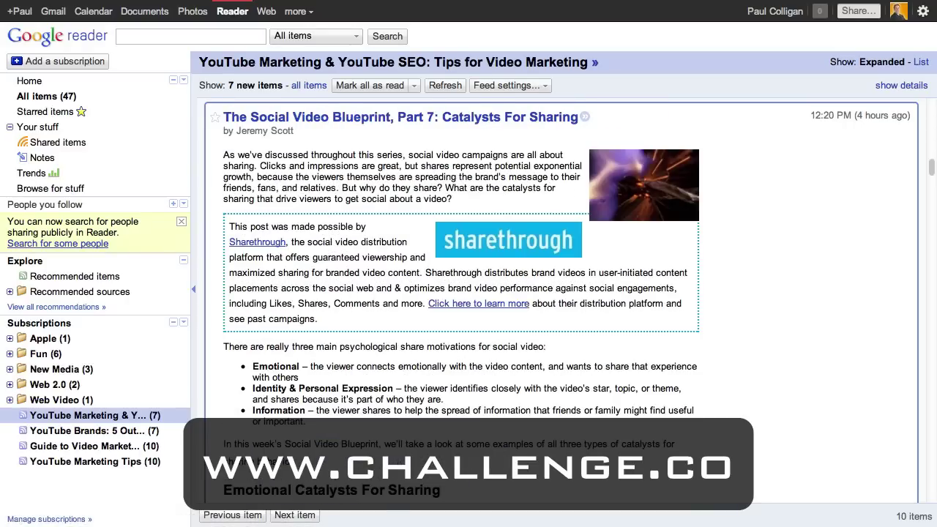
key(k)
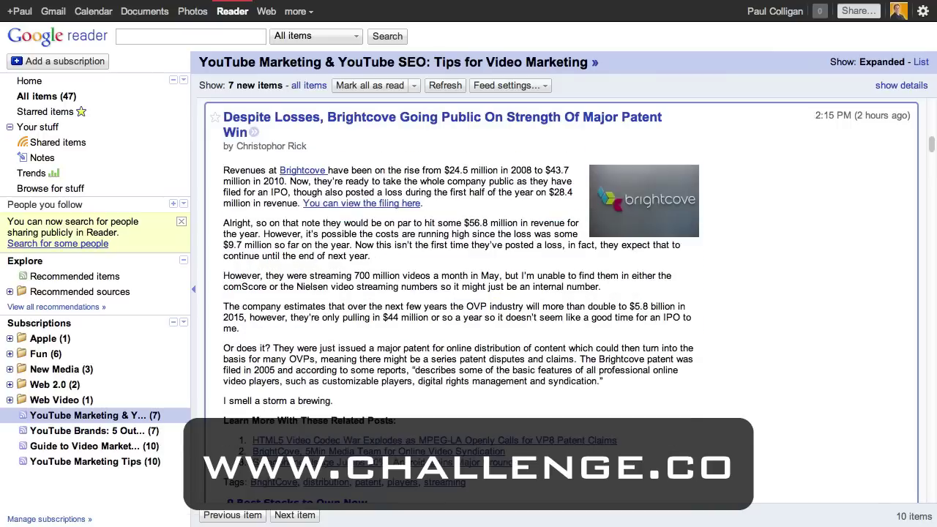
key(k)
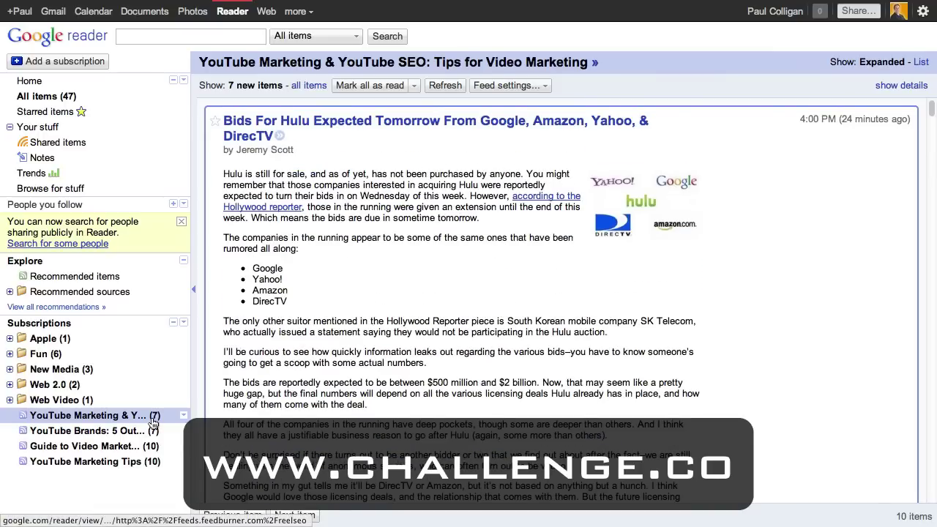
Step: Step forward post by post to the "Based On A True Story" article and return to the Muppets & OK Go article
key(j)
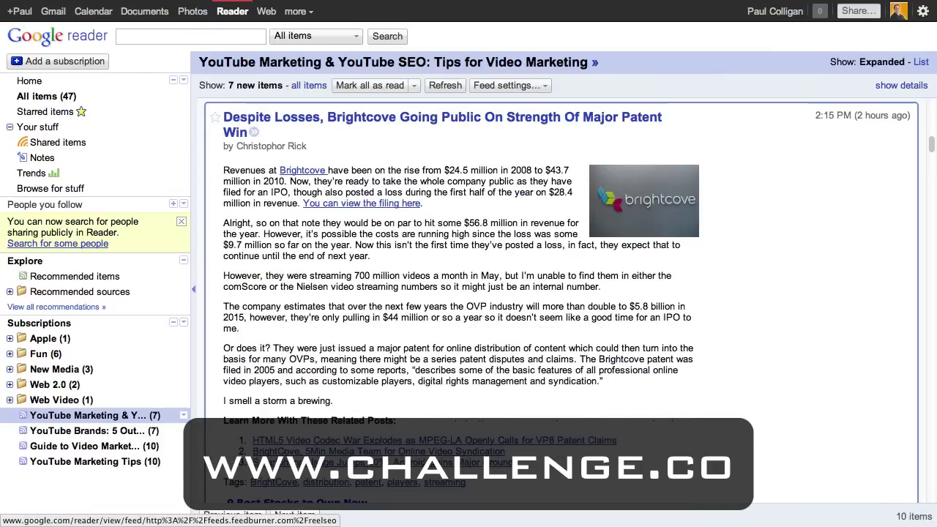
key(j)
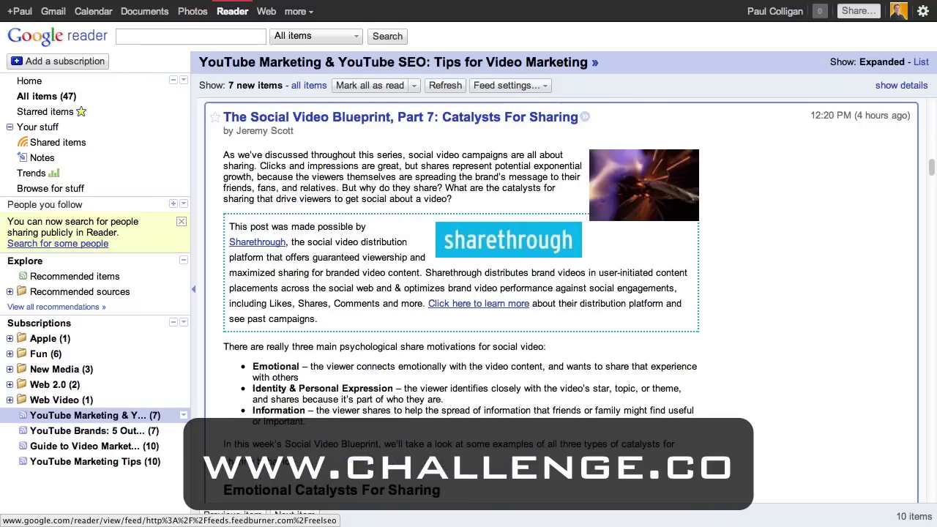
key(j)
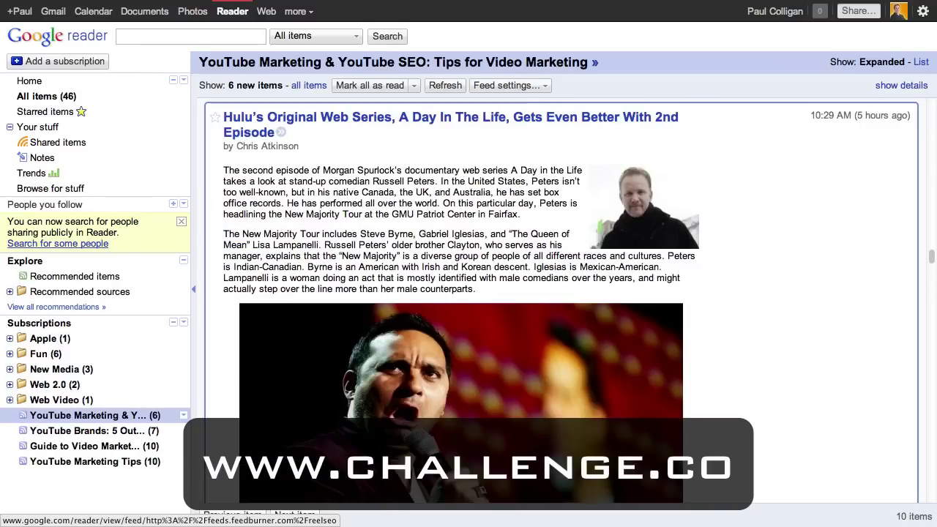
key(j)
key(j)
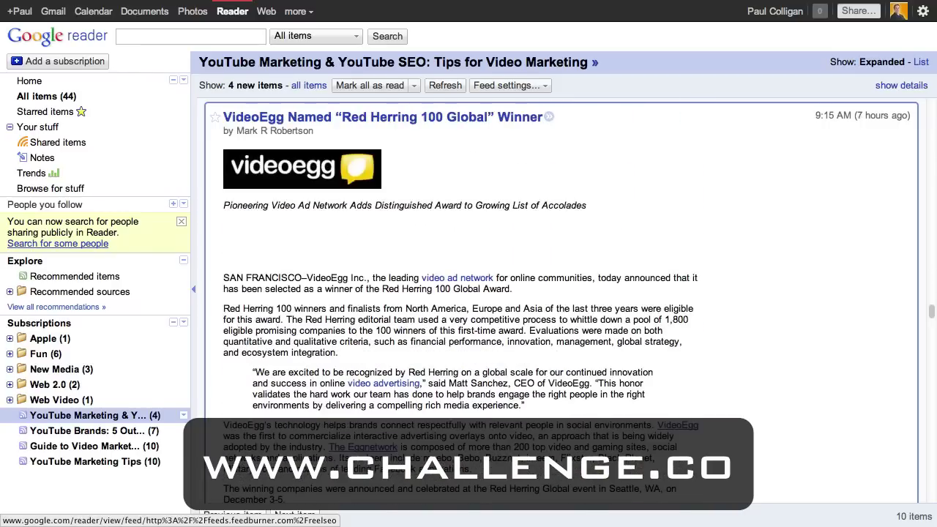
key(j)
key(j)
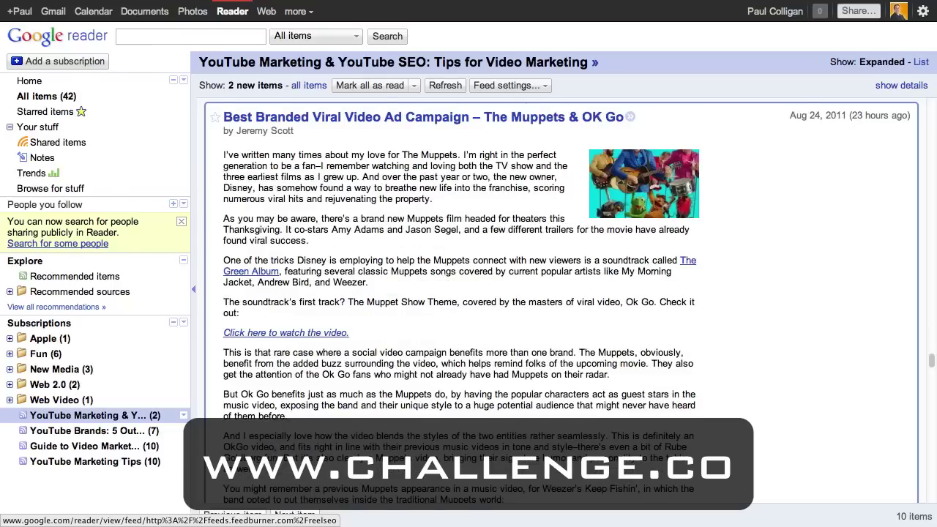
key(j)
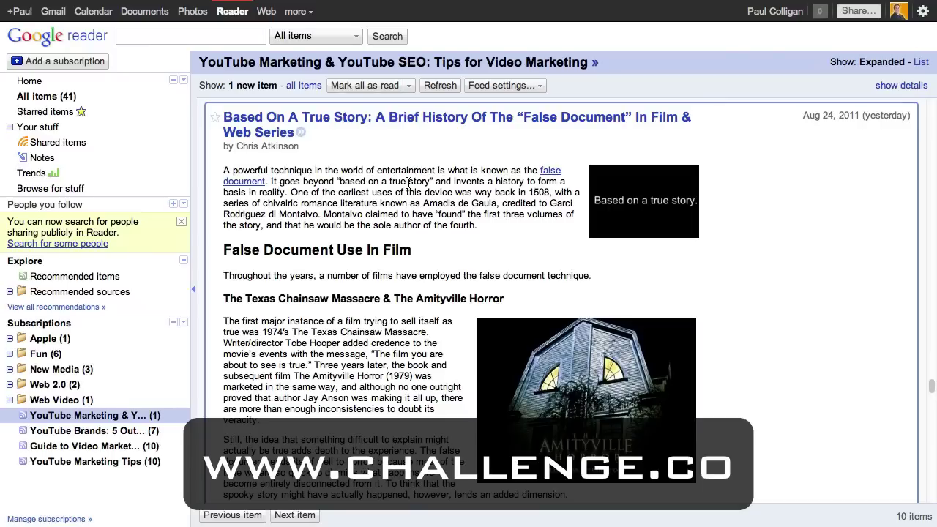
scroll(408, 183, up, 5)
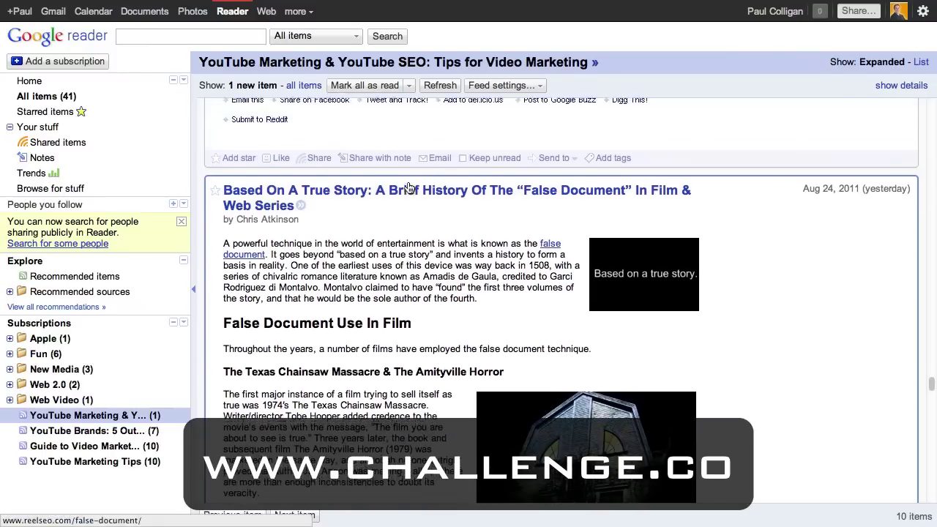
scroll(408, 187, up, 15)
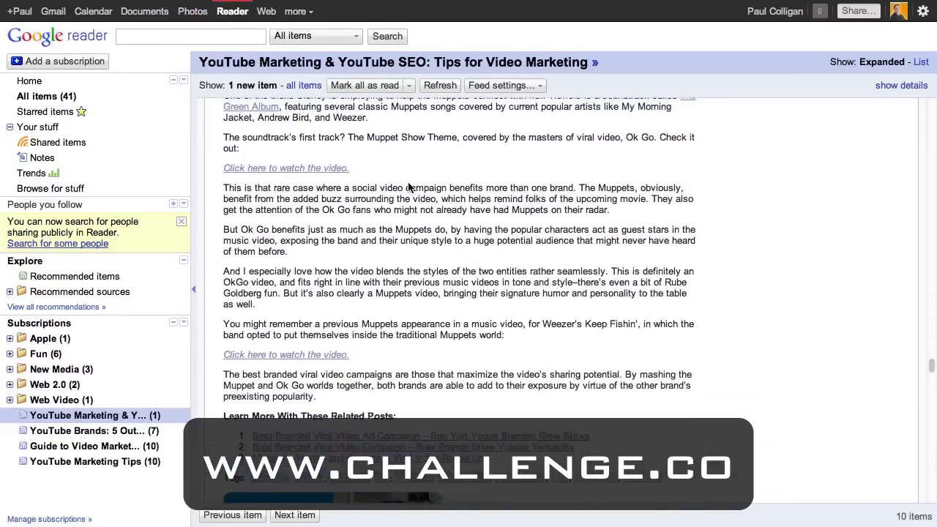
scroll(408, 183, up, 3)
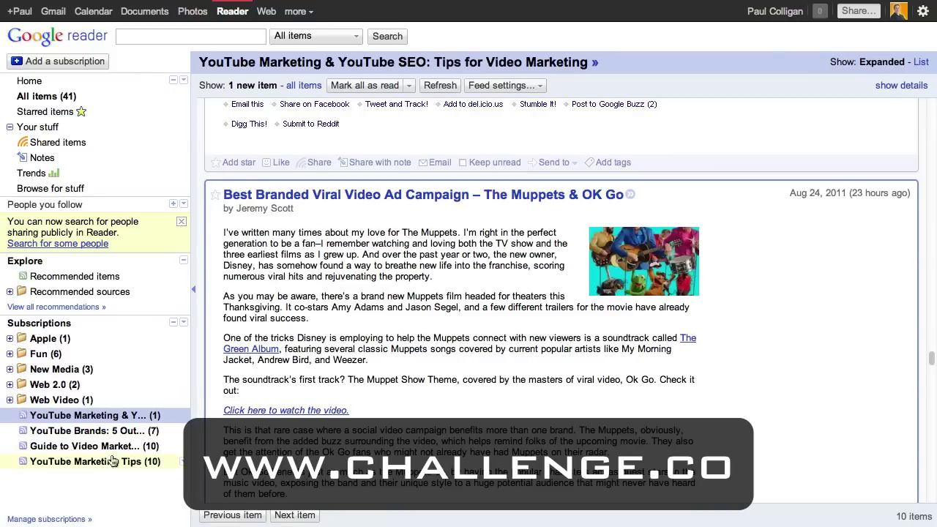
Step: Skim the "YouTube Brands" feed down to the PostSecret App post, and open the "Guide to Video Marketing on YouTube" feed
click(90, 432)
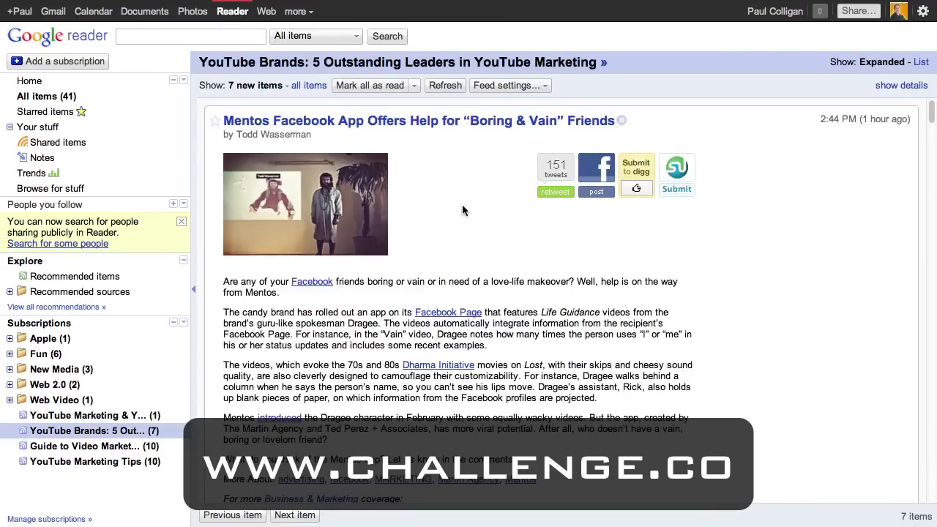
scroll(466, 254, down, 8)
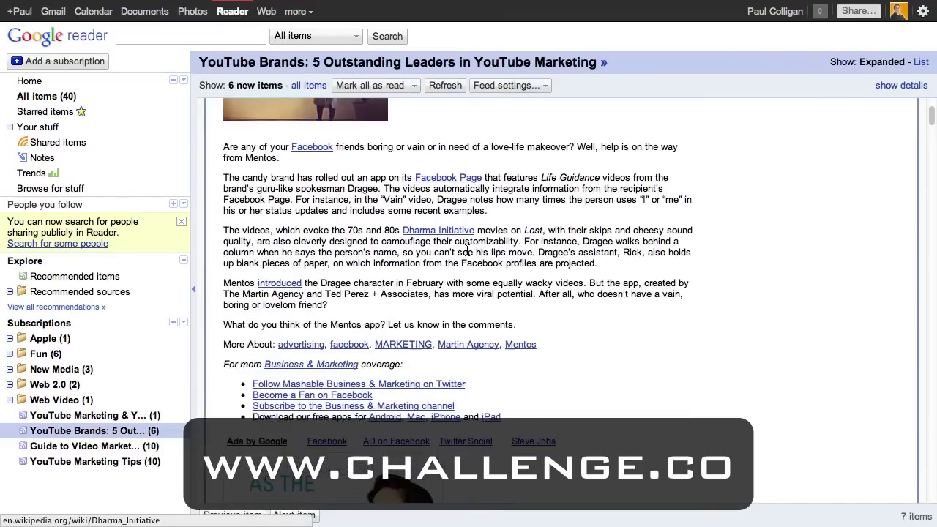
scroll(468, 254, down, 10)
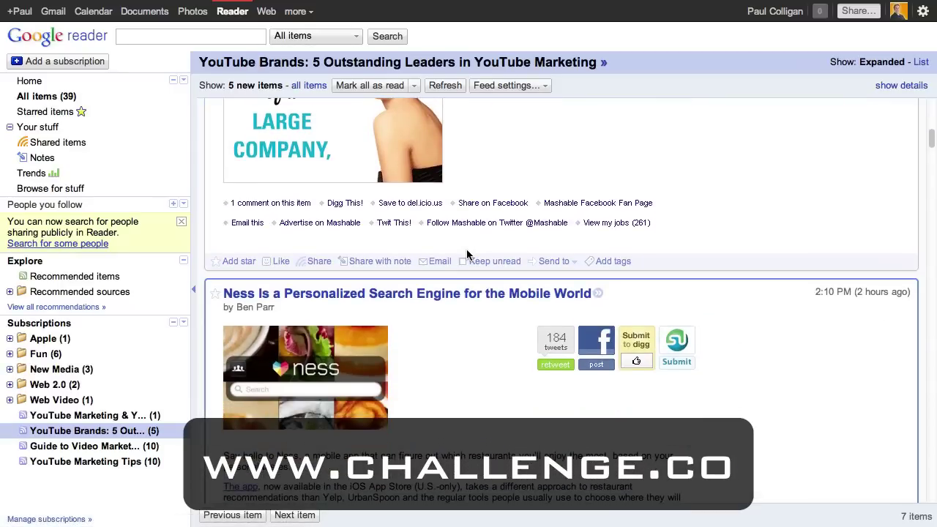
scroll(466, 364, down, 8)
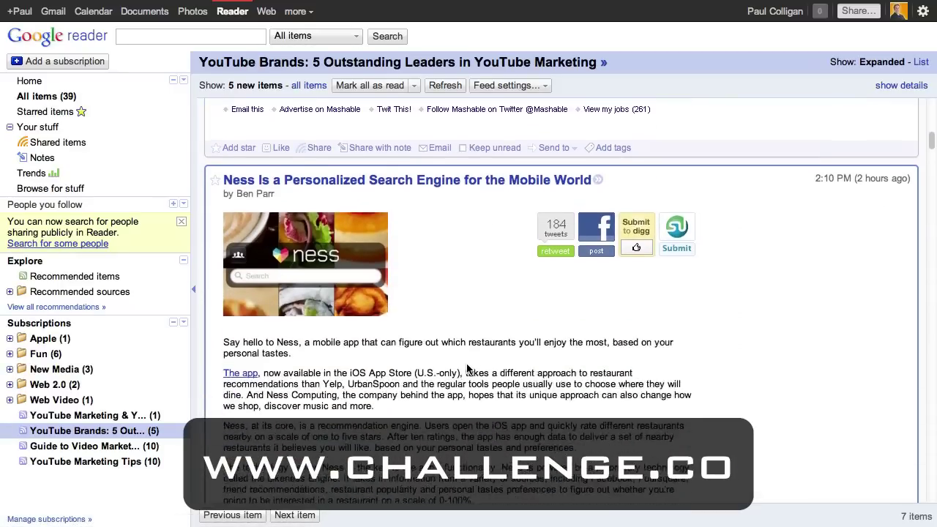
scroll(466, 363, down, 18)
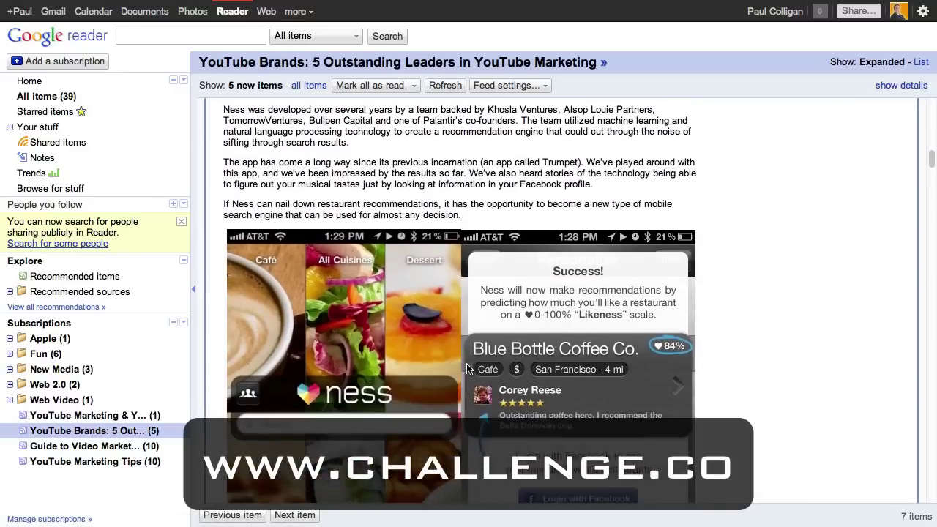
scroll(467, 368, down, 15)
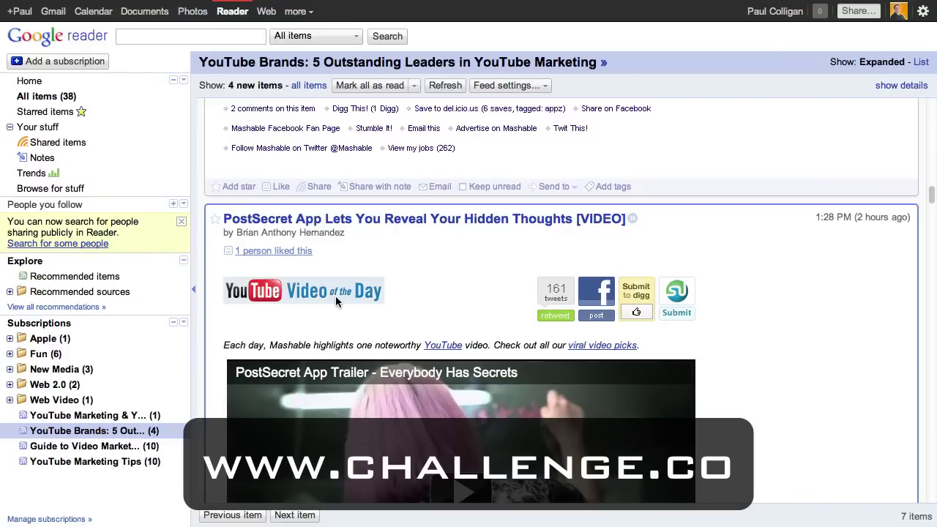
click(95, 446)
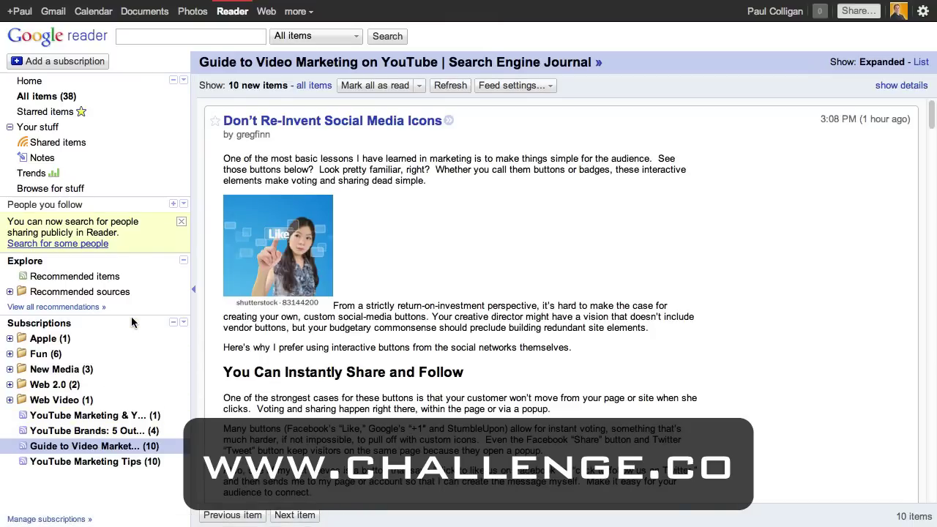
Step: Search for "youtube business" feeds and subscribe to "34 Ways to Use YouTube for Business — Online Collaboration" and "YouTube for Your Business | PCWorld"
click(55, 61)
text(you)
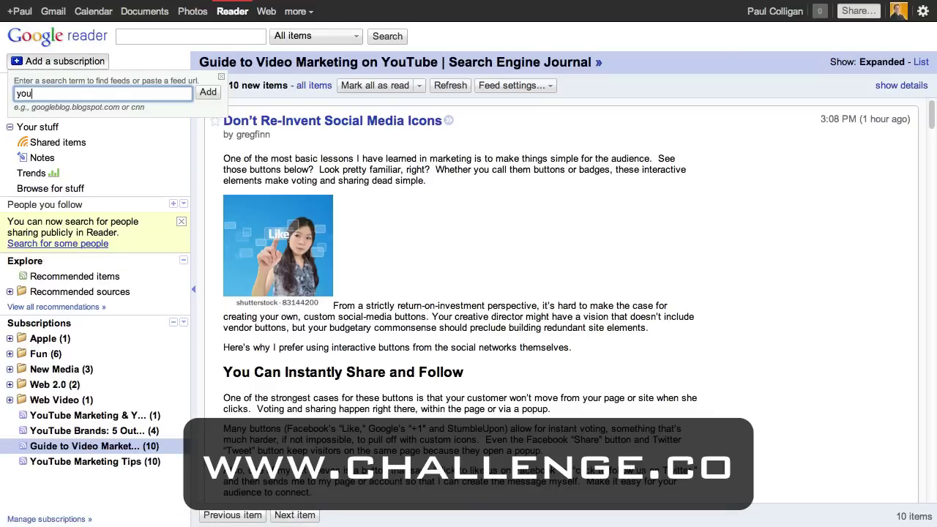
text(tube business)
key(Return)
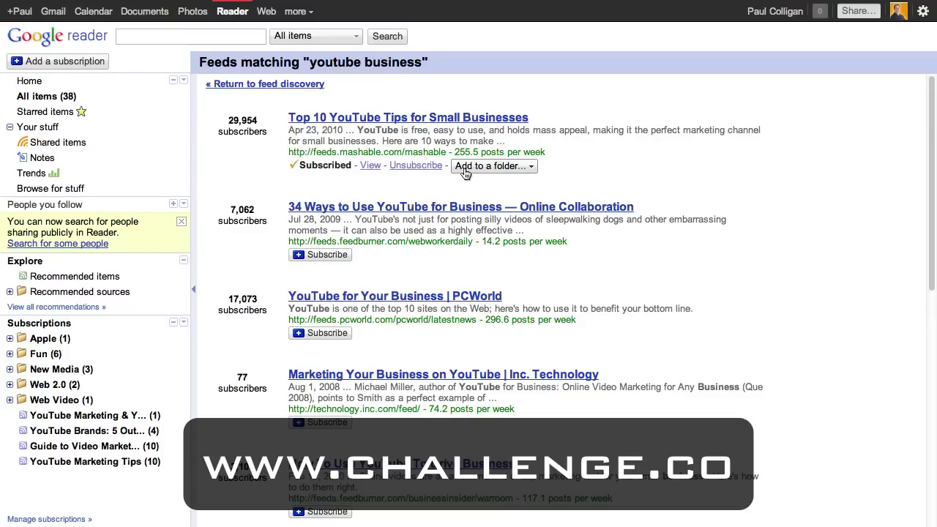
click(320, 257)
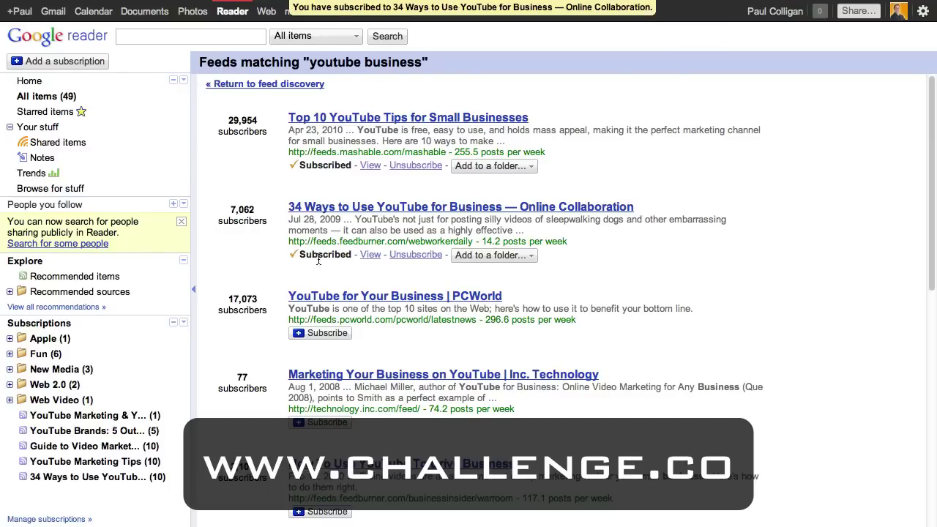
click(320, 334)
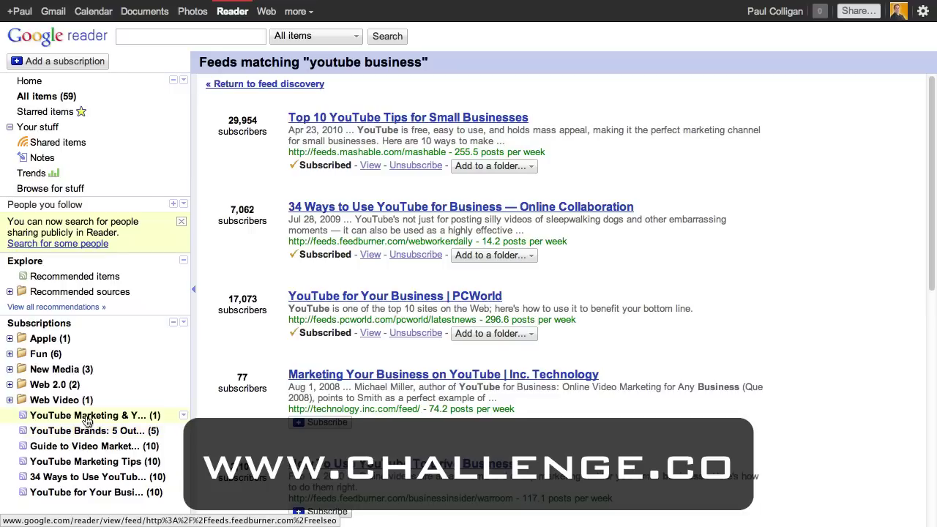
Step: Look over the subscription management settings and the list of existing folders and tags
click(184, 415)
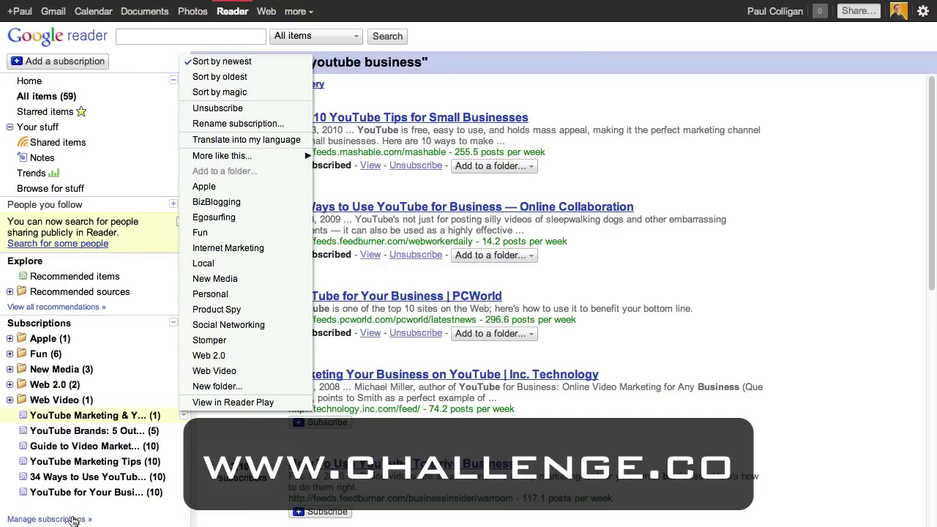
click(73, 518)
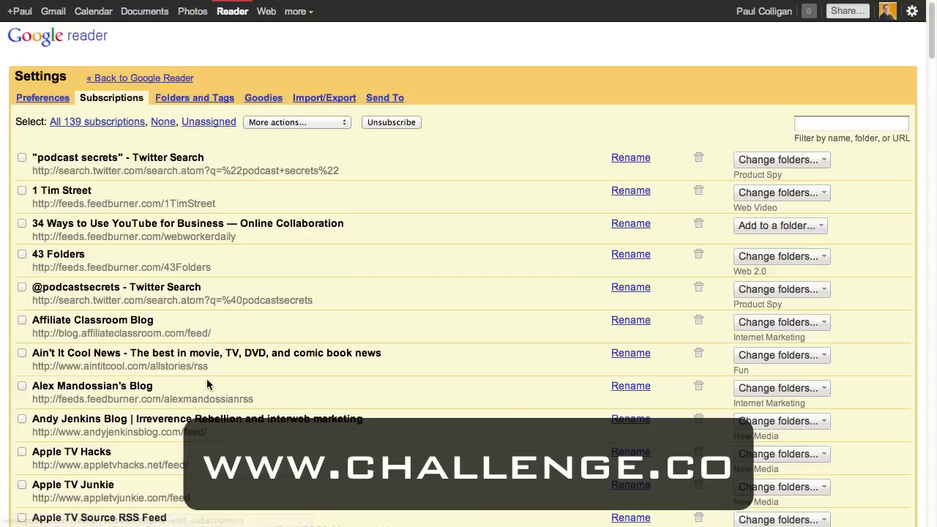
click(184, 99)
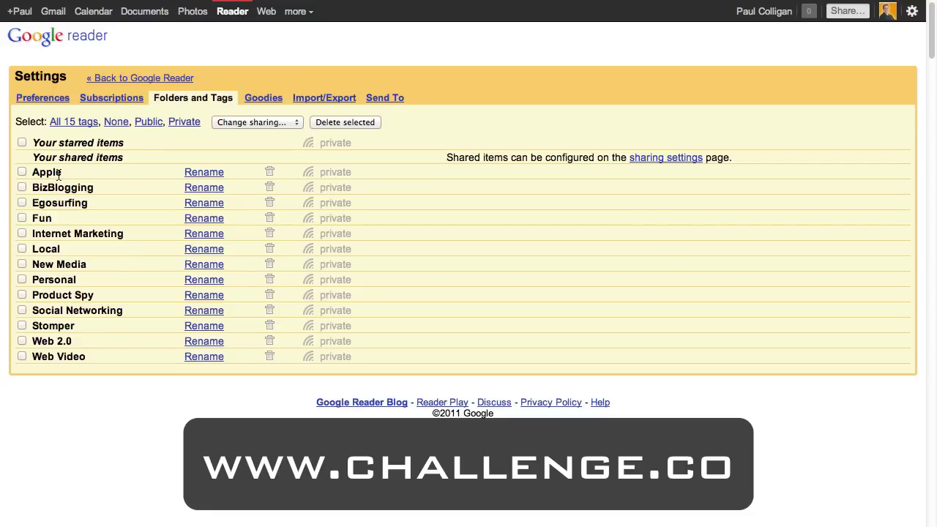
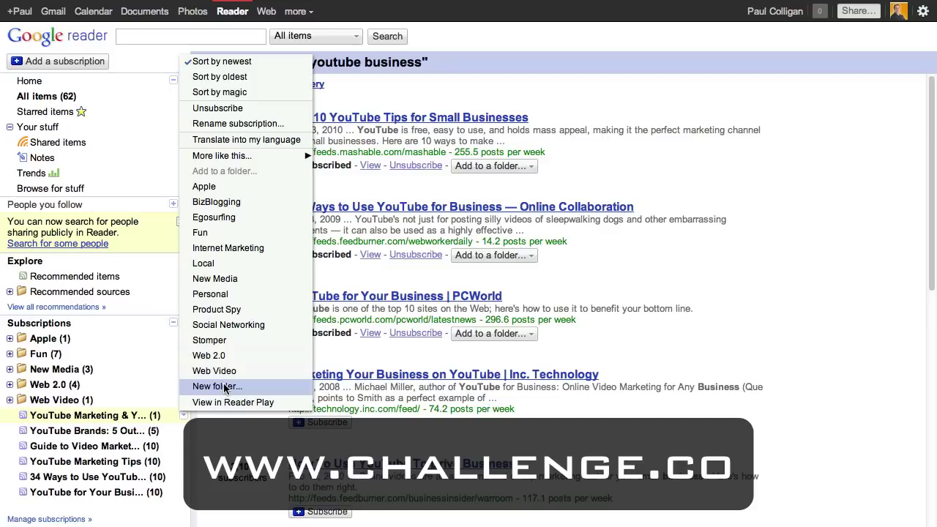
Step: Put the "YouTube Marketing & YouTube SEO" feed into a new folder named "Youtube" and collapse that folder
click(225, 387)
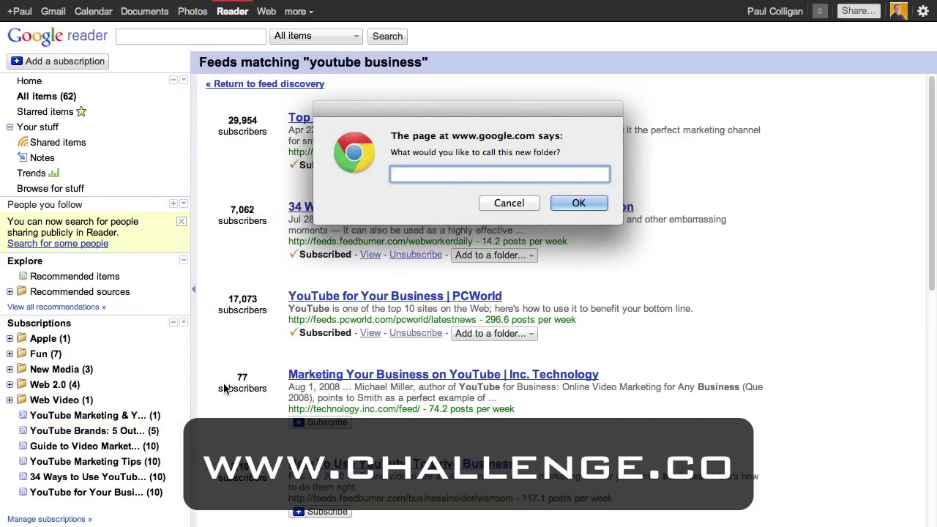
text(Youtube)
click(580, 204)
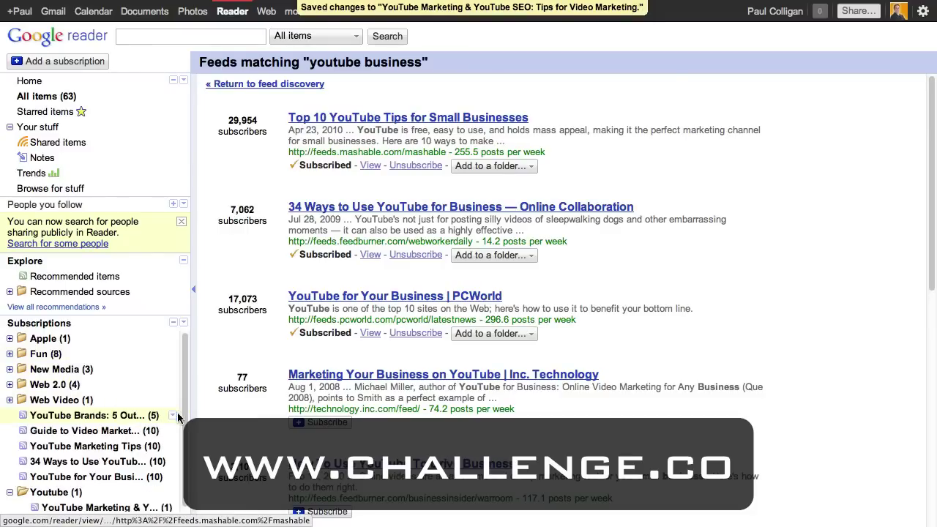
click(10, 492)
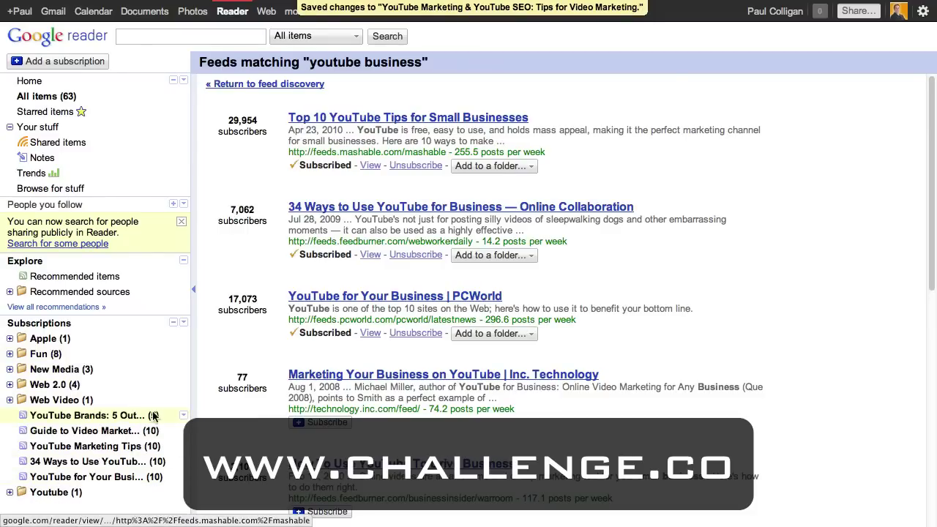
Step: Add the "YouTube Brands", "Guide to Video Marketing on YouTube" and "YouTube Marketing Tips" feeds to the Youtube folder
click(183, 416)
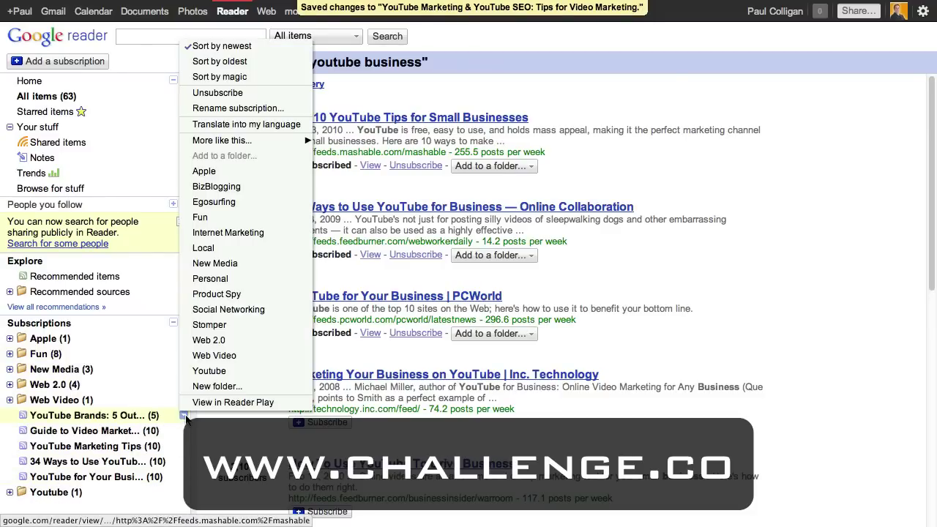
click(212, 372)
click(184, 417)
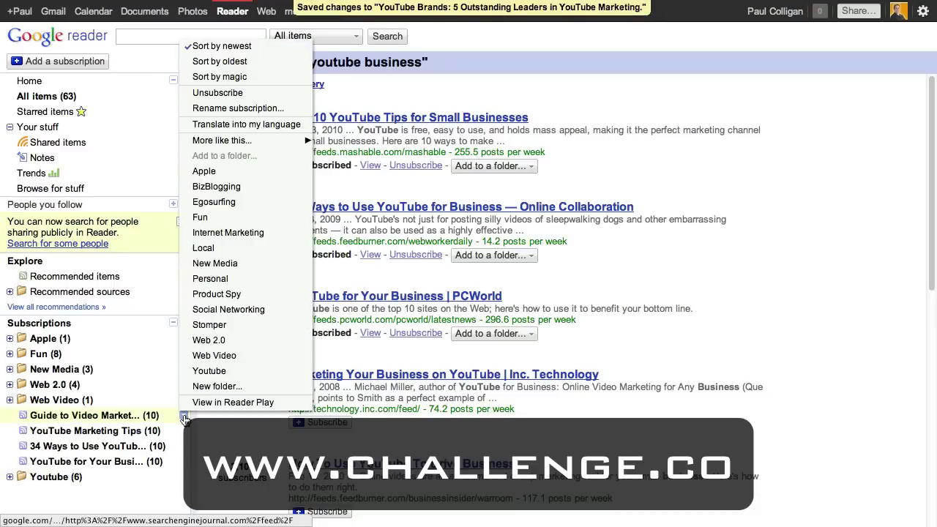
click(214, 370)
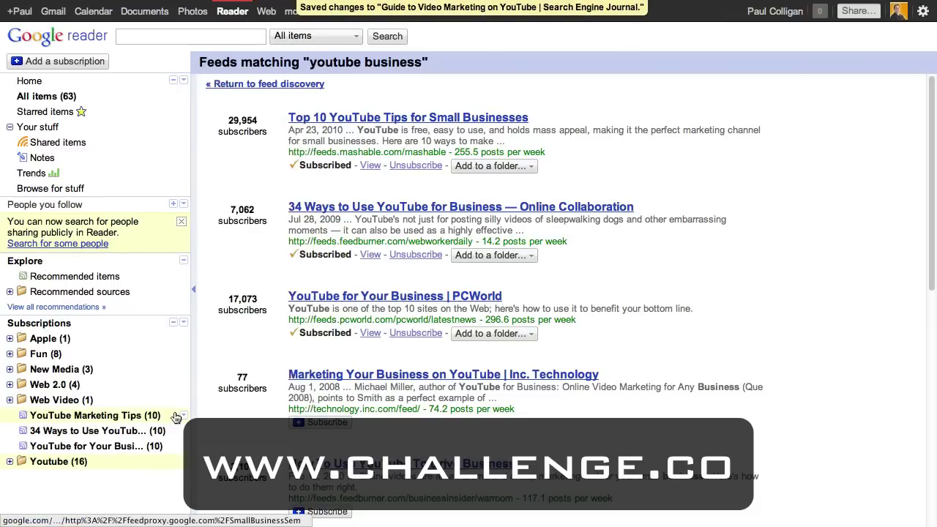
click(183, 415)
click(208, 372)
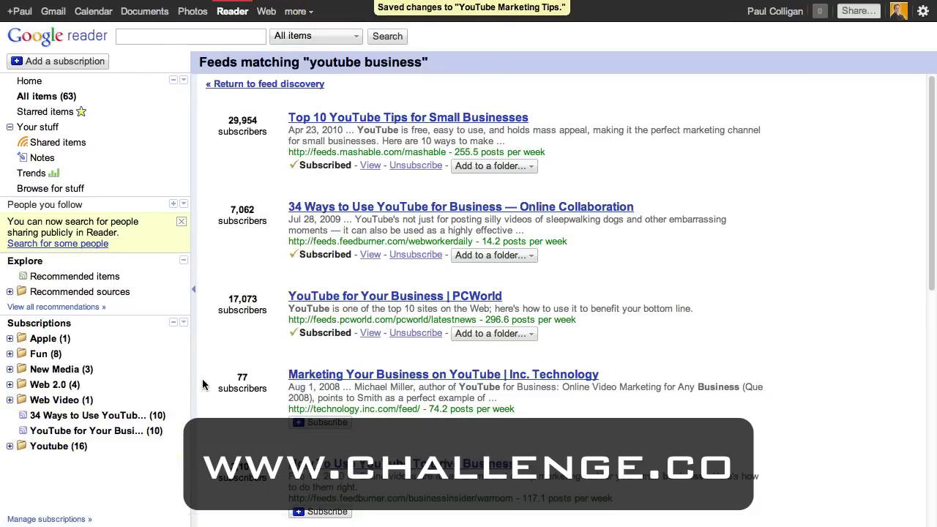
Step: Add the "34 Ways to Use YouTube for Business" and "YouTube for Your Business | PCWorld" feeds to the Youtube folder
click(184, 415)
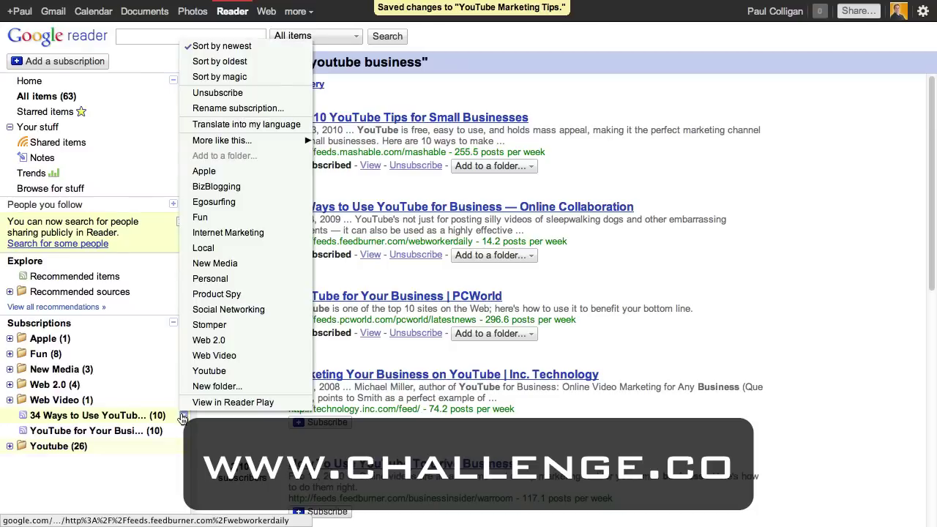
click(205, 372)
click(184, 417)
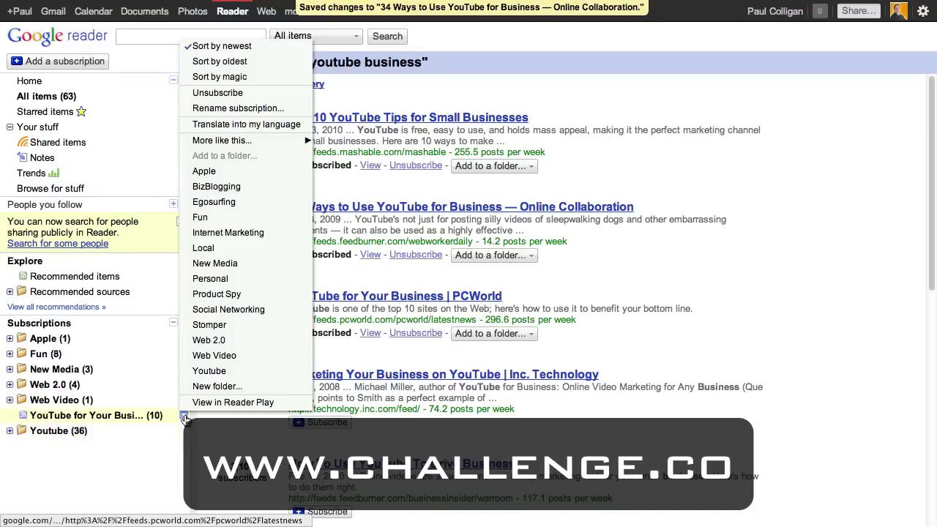
click(209, 371)
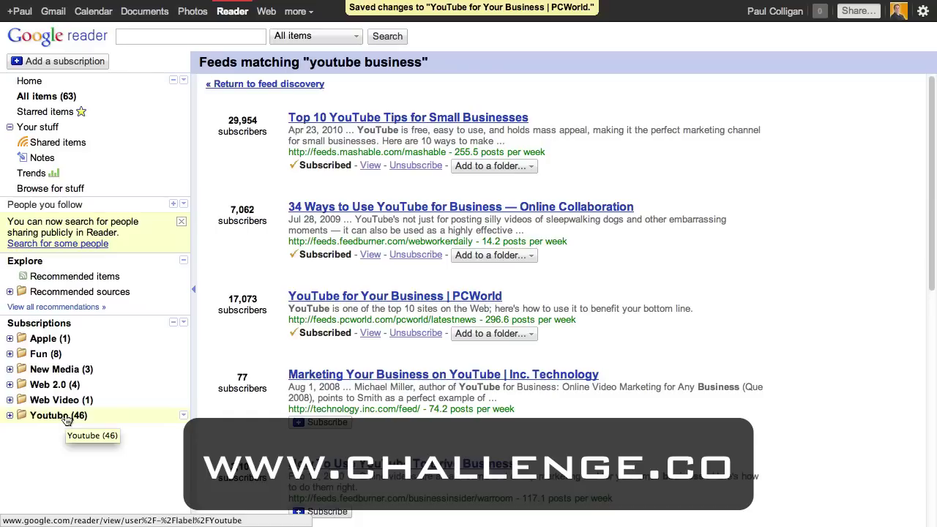
Step: Open the Youtube folder and go through its combined posts one by one to the "Why Social Marketers Must Rethink" opinion article
click(66, 416)
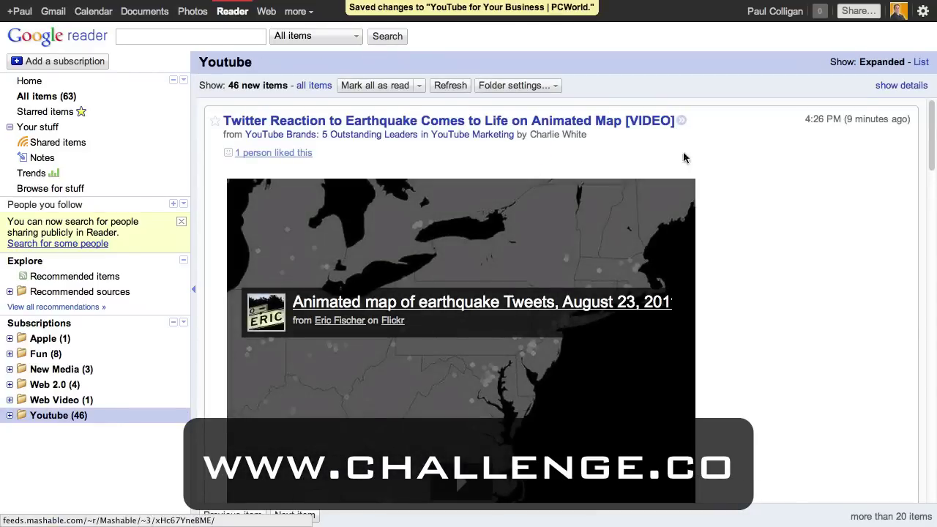
click(734, 162)
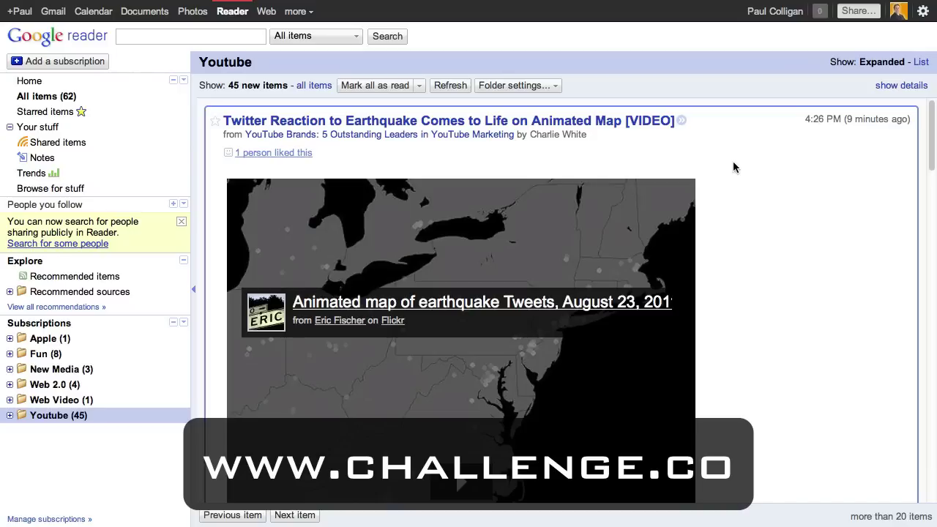
key(j)
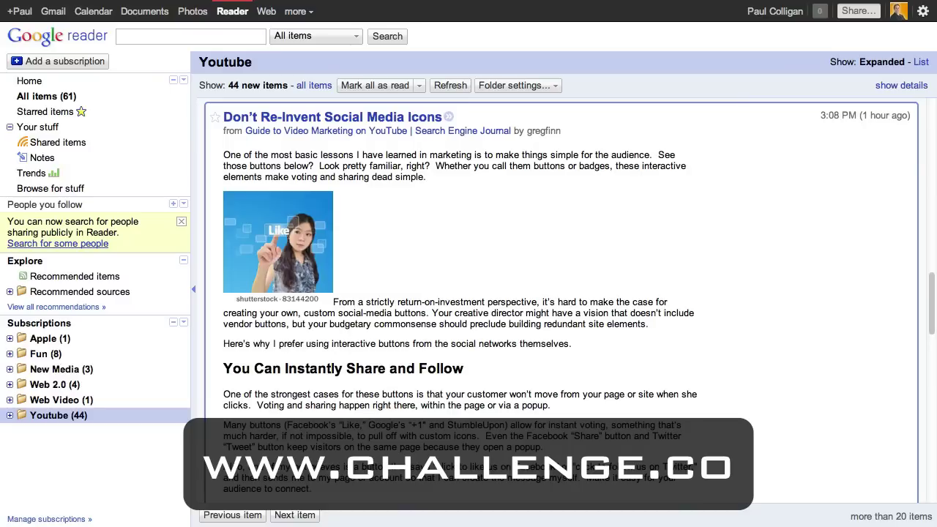
key(j)
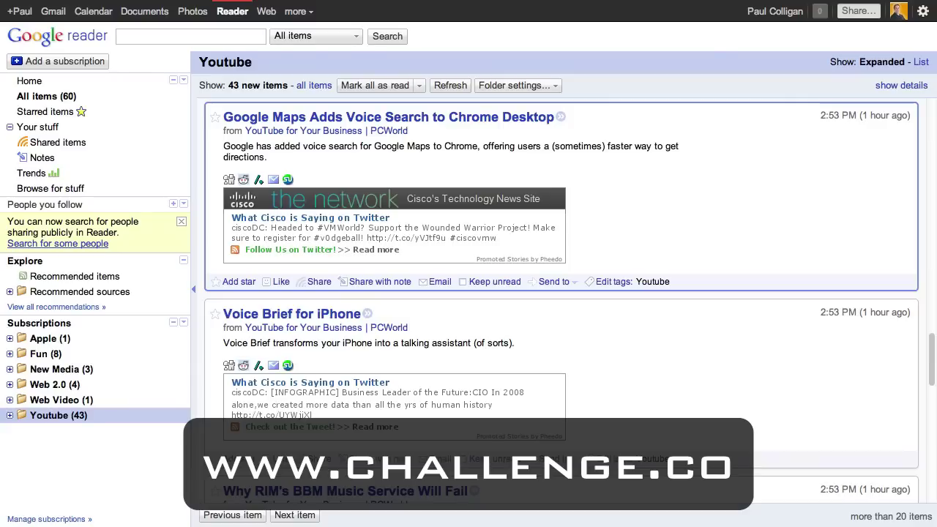
key(j)
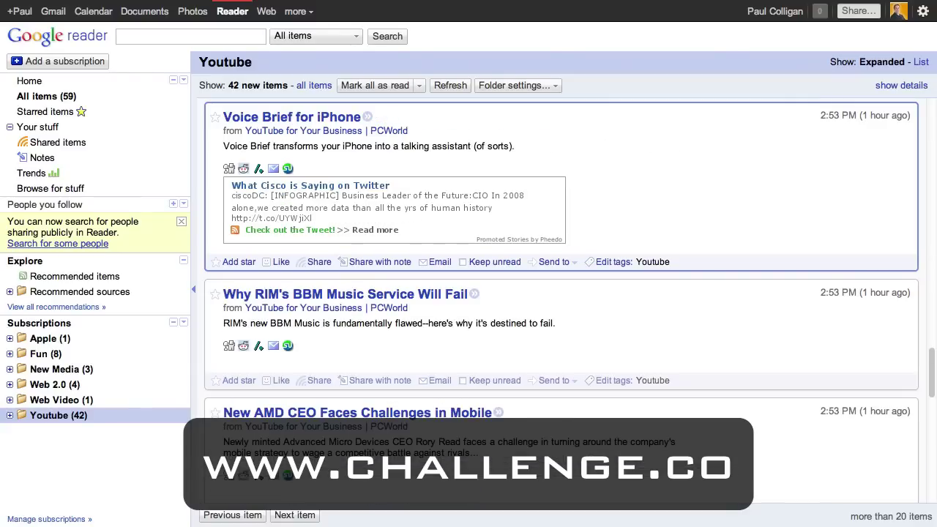
key(j)
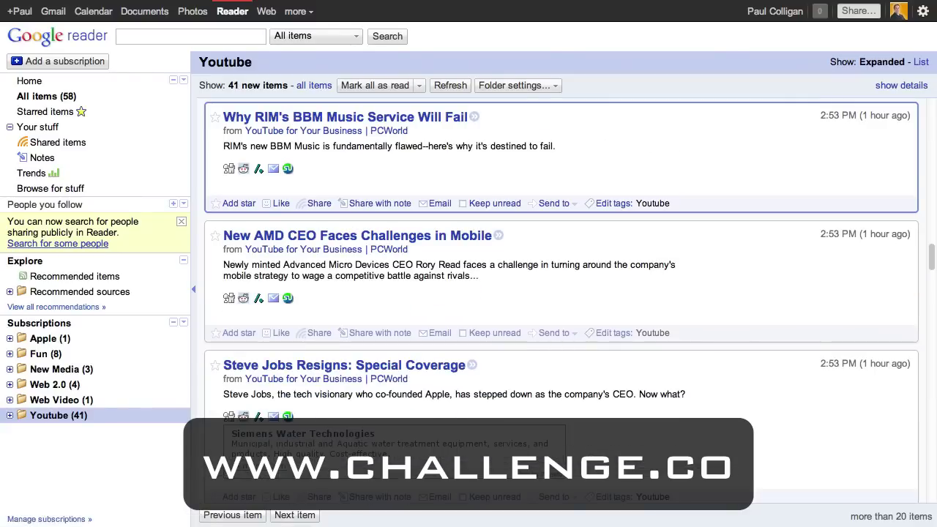
key(j)
key(j)
key(j)
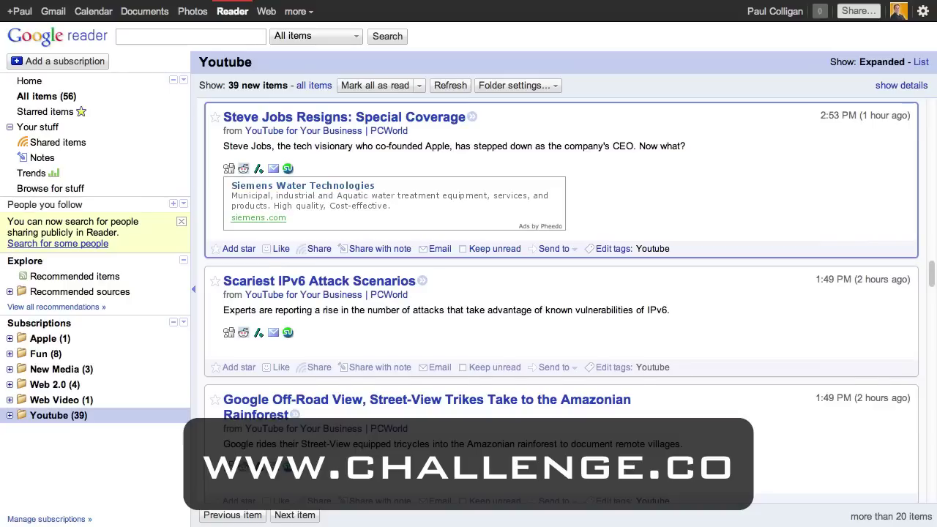
key(j)
key(j)
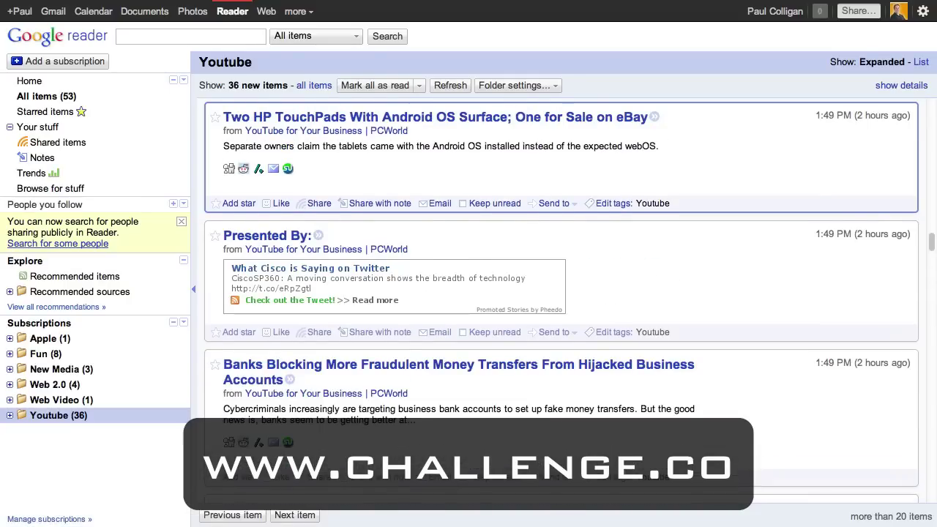
key(j)
key(j)
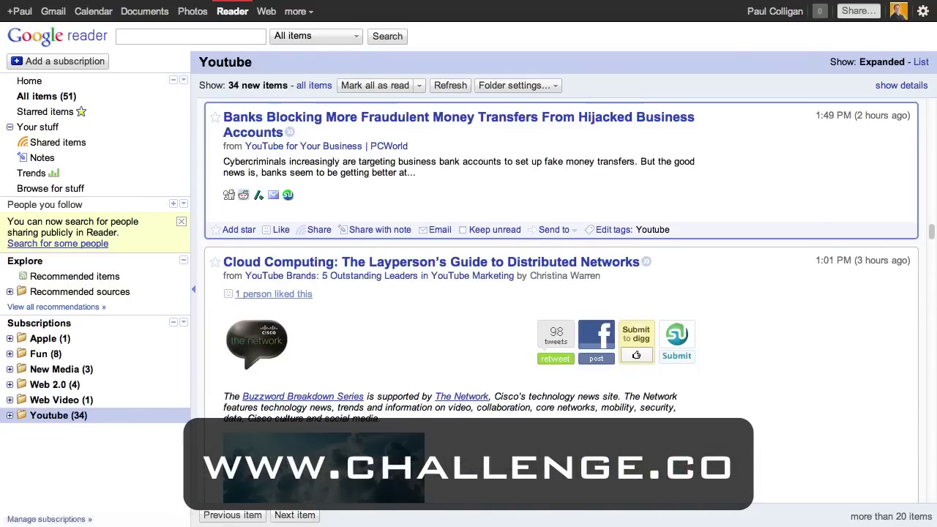
key(j)
key(j)
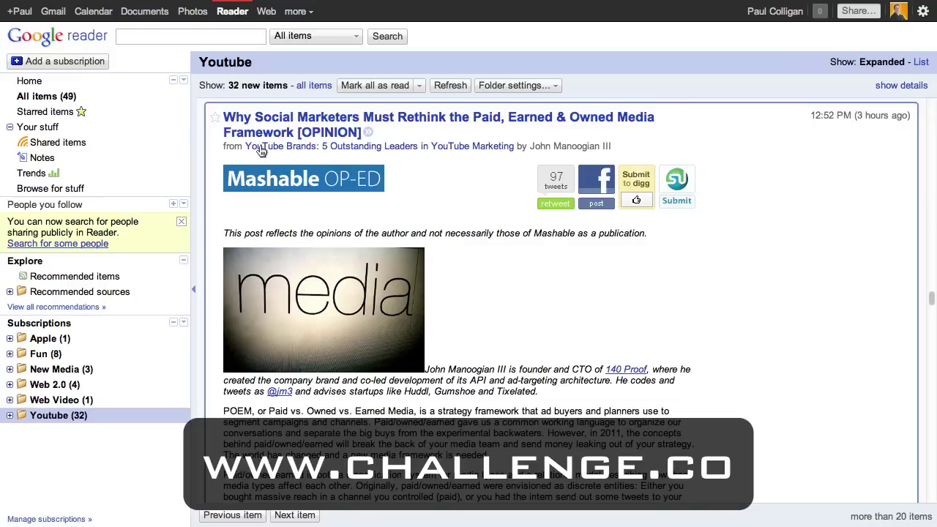
Step: Star the "Why Social Marketers Must Rethink" article and advance through the Youtube folder's posts to the comScore Video Metrix article
click(215, 120)
key(j)
key(j)
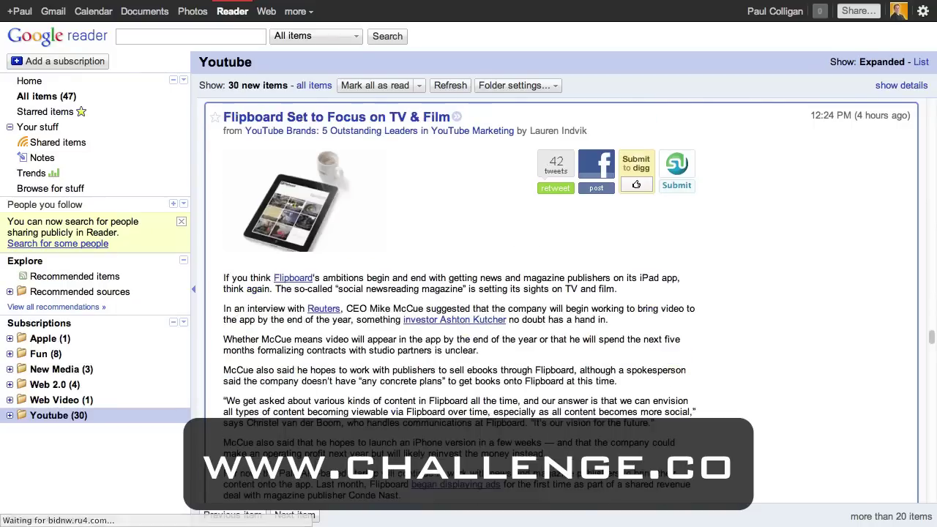
key(j)
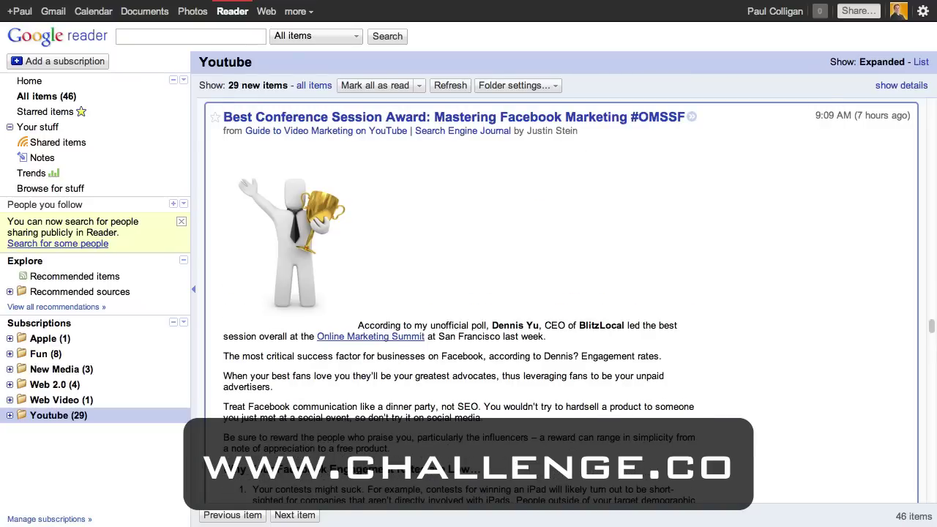
key(j)
key(j)
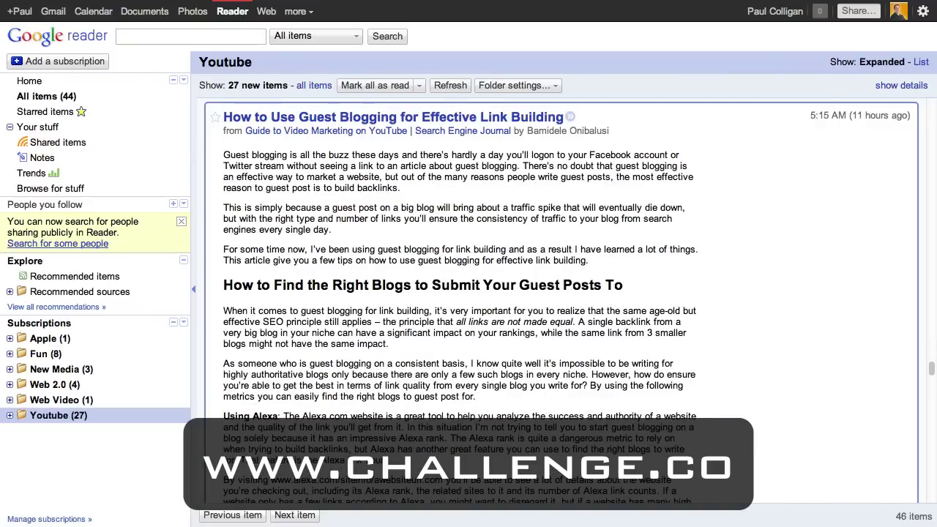
key(j)
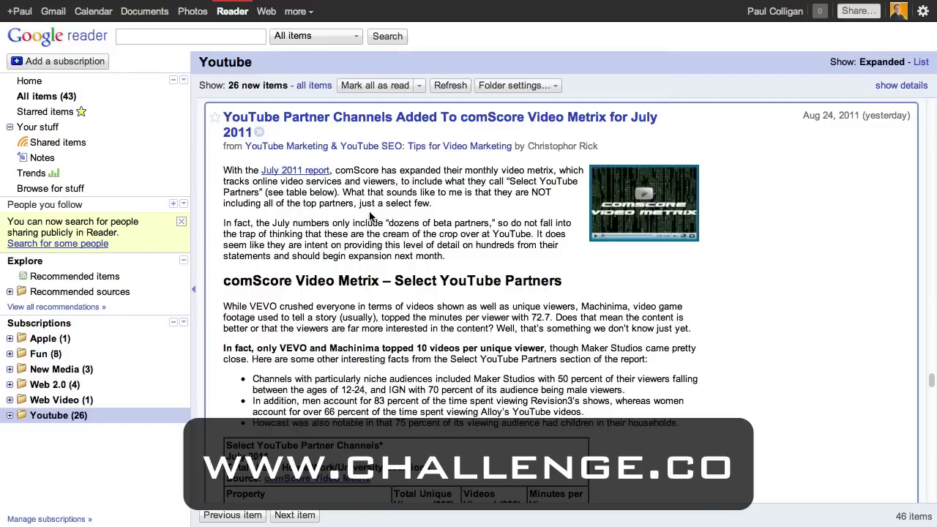
Step: Skim the "YouTube Partner Channels Added To comScore Video Metrix" article and star it
scroll(397, 301, down, 4)
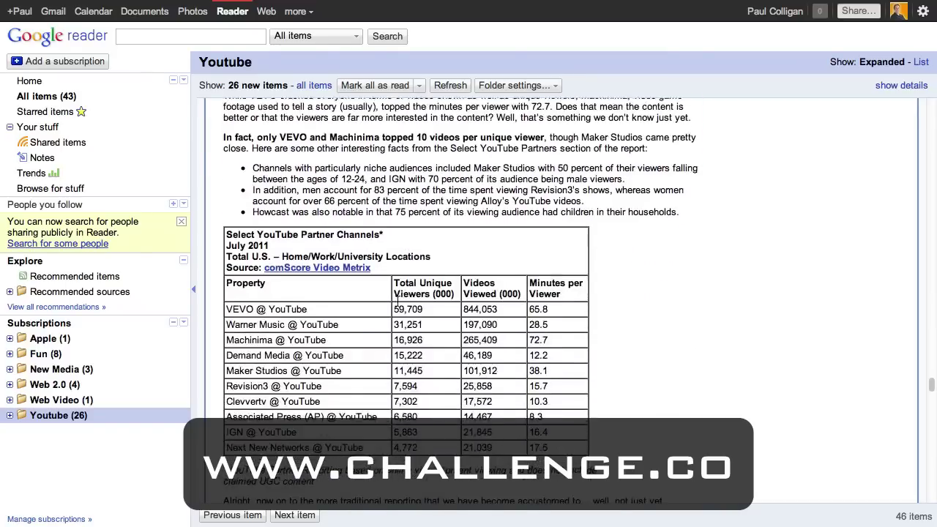
scroll(398, 300, down, 2)
scroll(398, 300, up, 6)
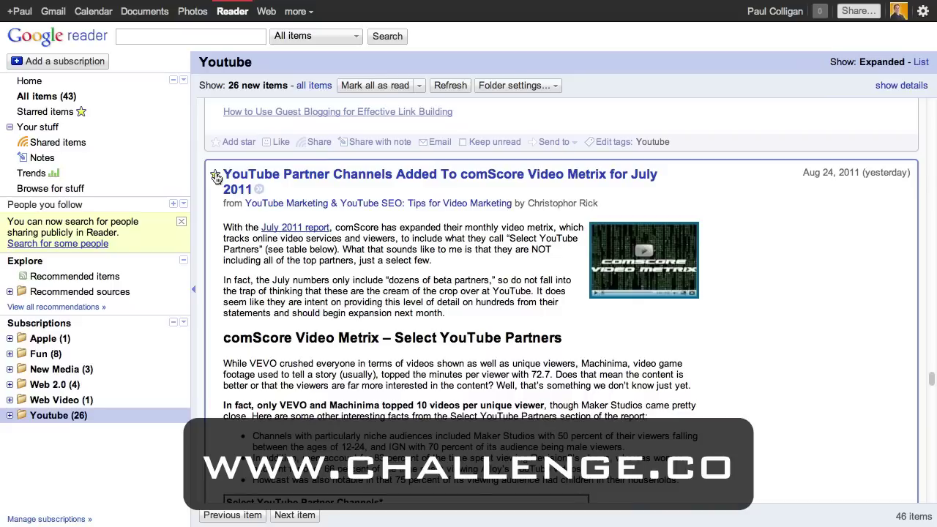
click(215, 176)
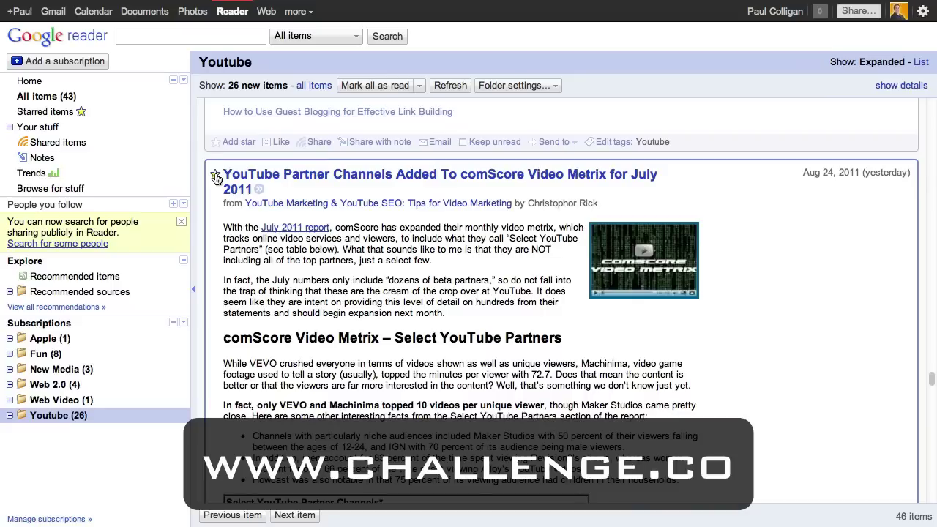
Step: Expand the Youtube folder and unsubscribe from "Guide to Video Marketing on YouTube | Search Engine Journal" in the subscription settings
click(10, 415)
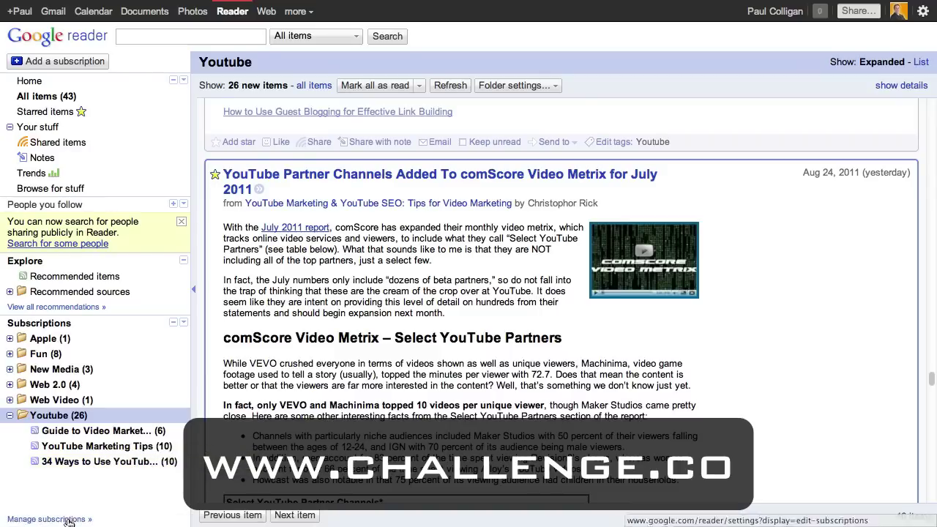
click(68, 519)
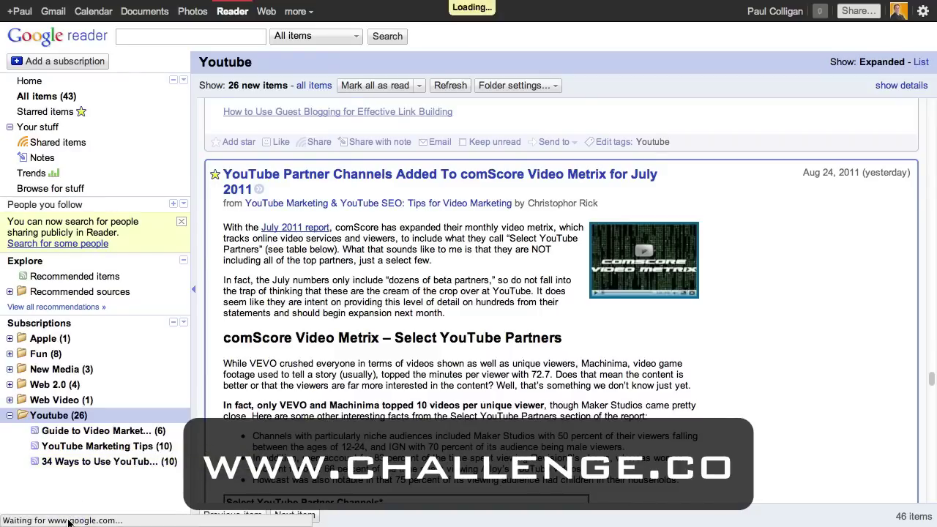
scroll(263, 412, down, 10)
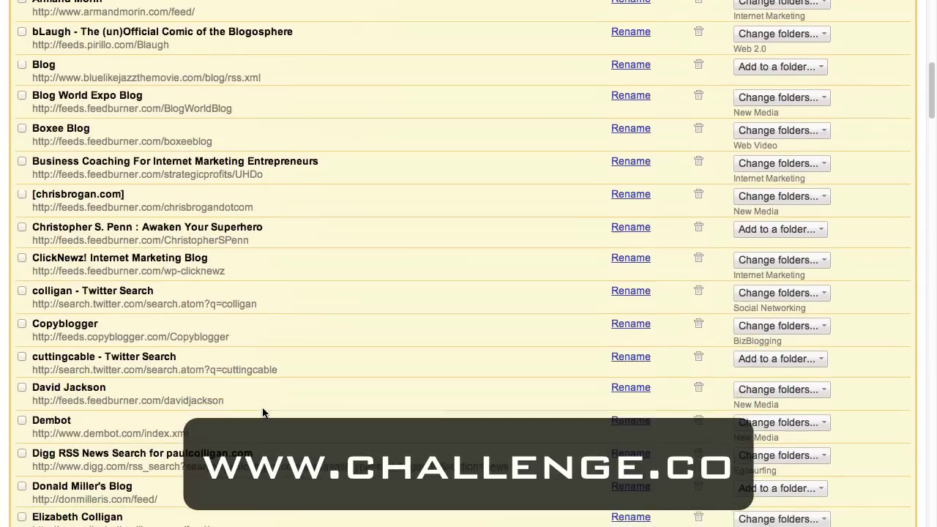
scroll(263, 412, down, 13)
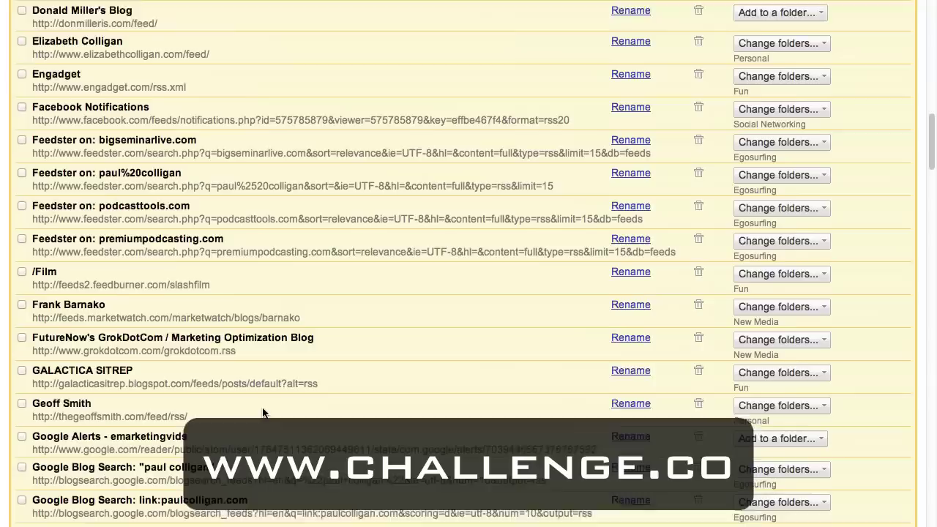
scroll(263, 413, down, 4)
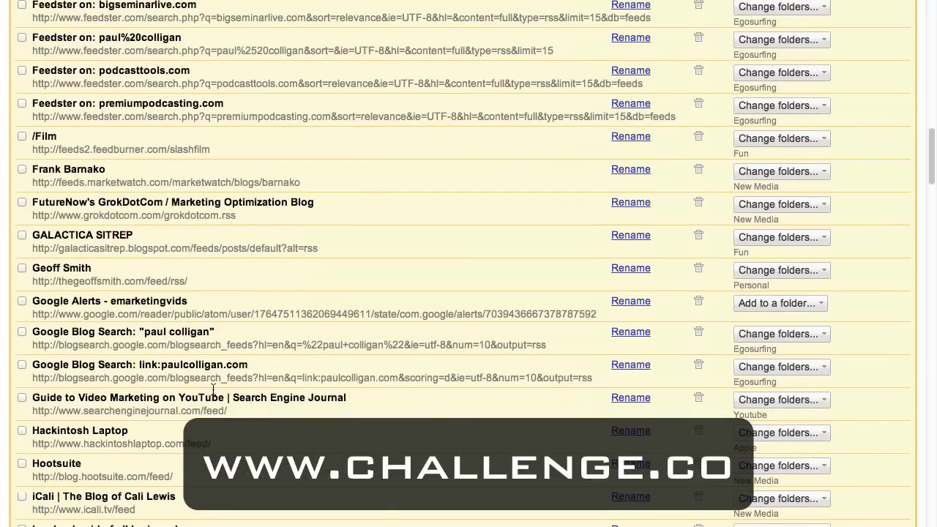
click(699, 401)
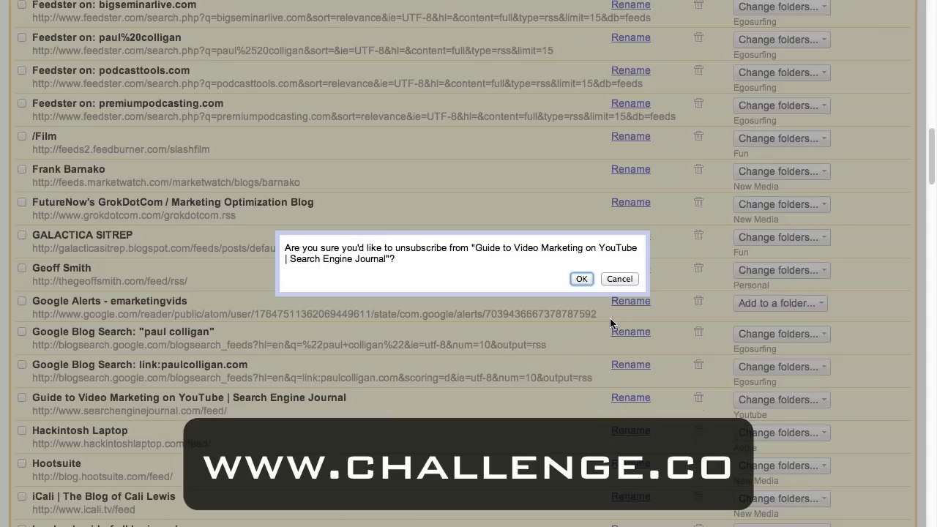
click(582, 277)
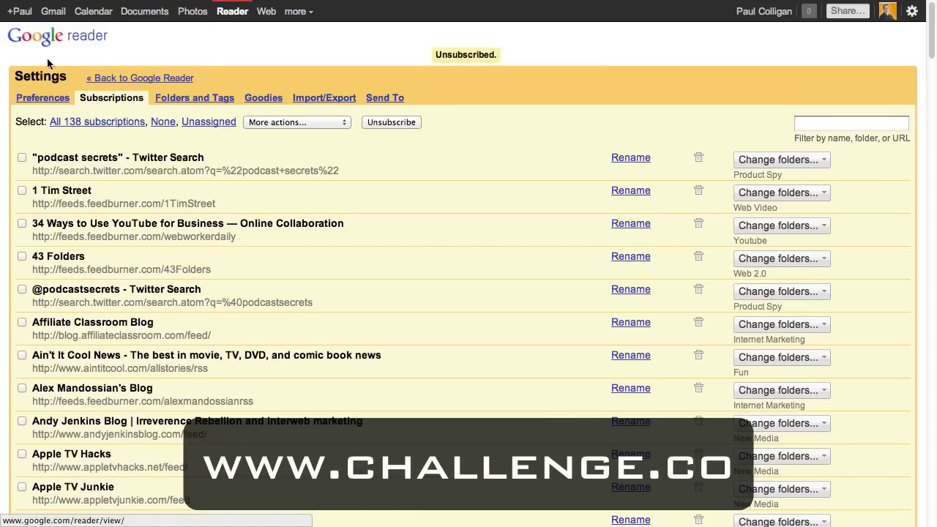
Step: Return to the reader, collapse the Social Networking folder, and view the Youtube folder, the Fun folder and all items
click(126, 77)
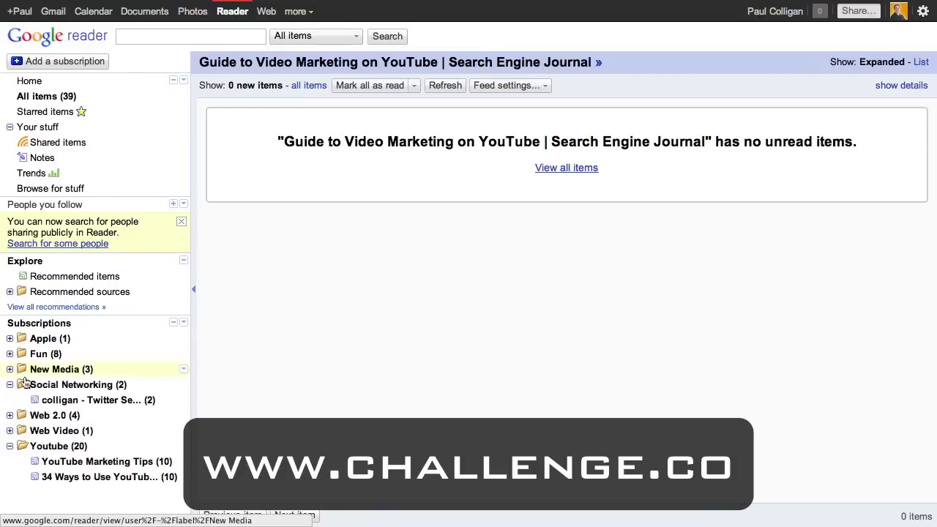
click(10, 386)
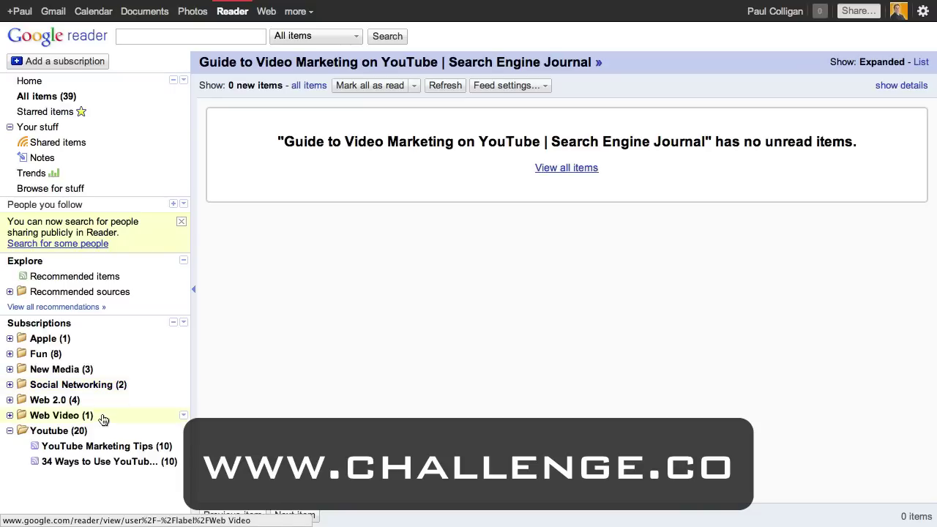
click(55, 431)
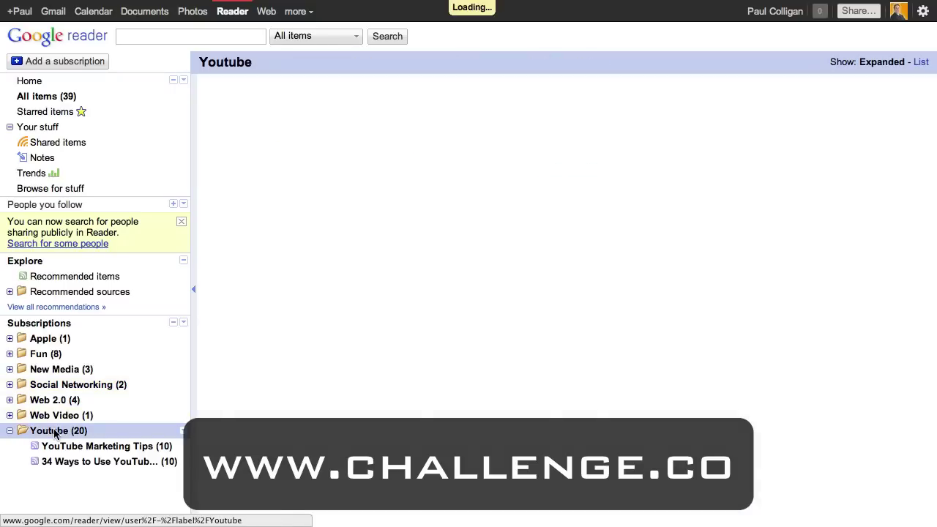
click(38, 356)
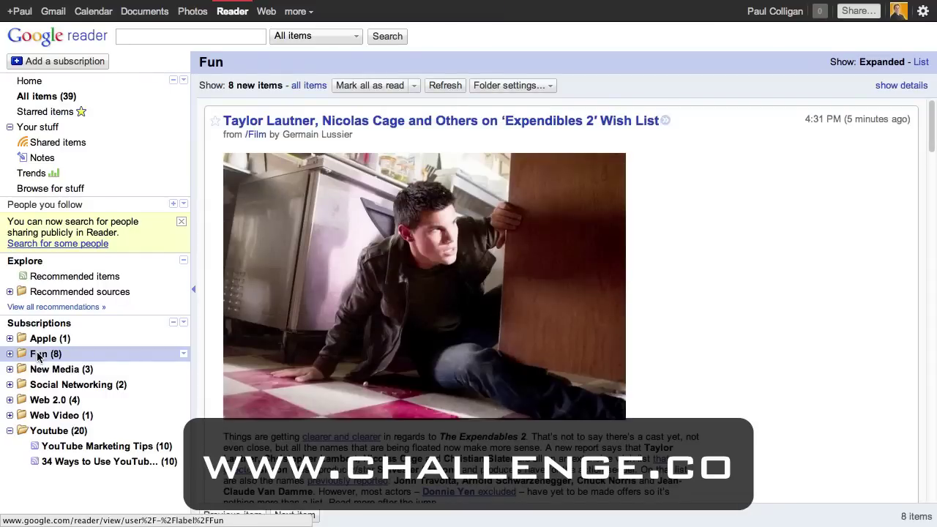
click(46, 98)
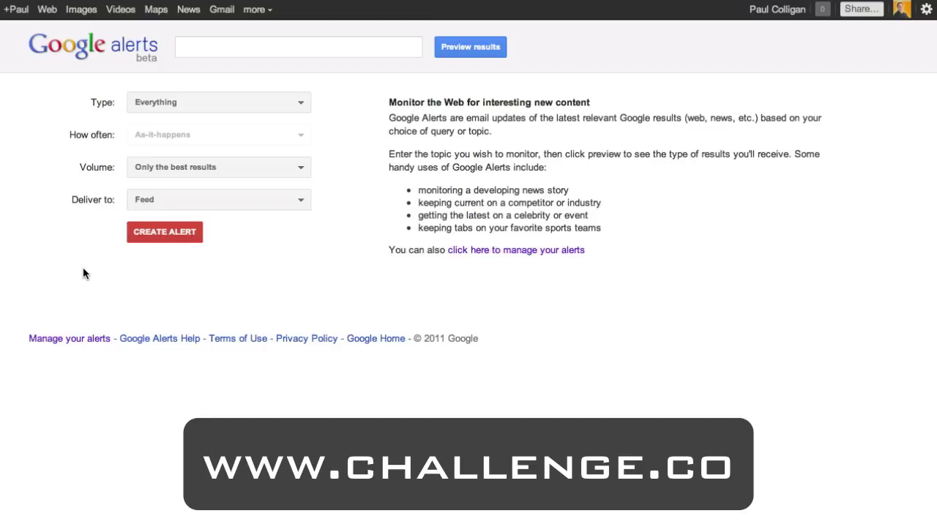
Step: In Google Alerts, enter "youtube marketing" as the alert query and preview its results
click(206, 45)
text(youtubemar)
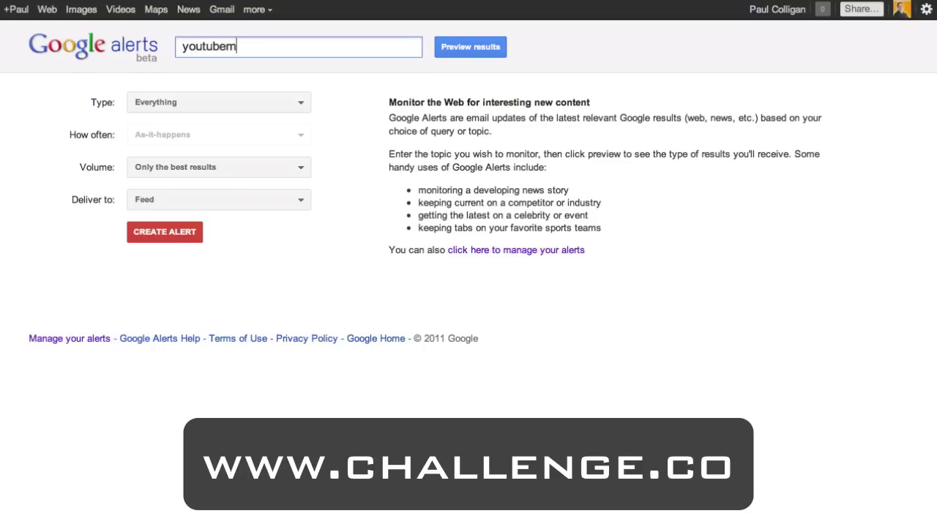
key(BackSpace)
key(BackSpace)
key(BackSpace)
text(marekt)
key(BackSpace)
key(BackSpace)
text(k)
key(BackSpace)
key(BackSpace)
text(keting)
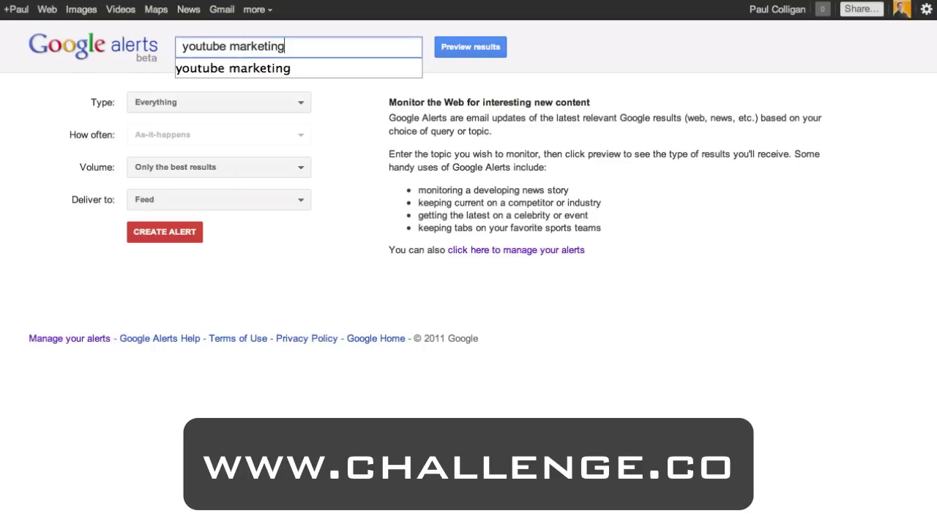
key(Return)
key(Down)
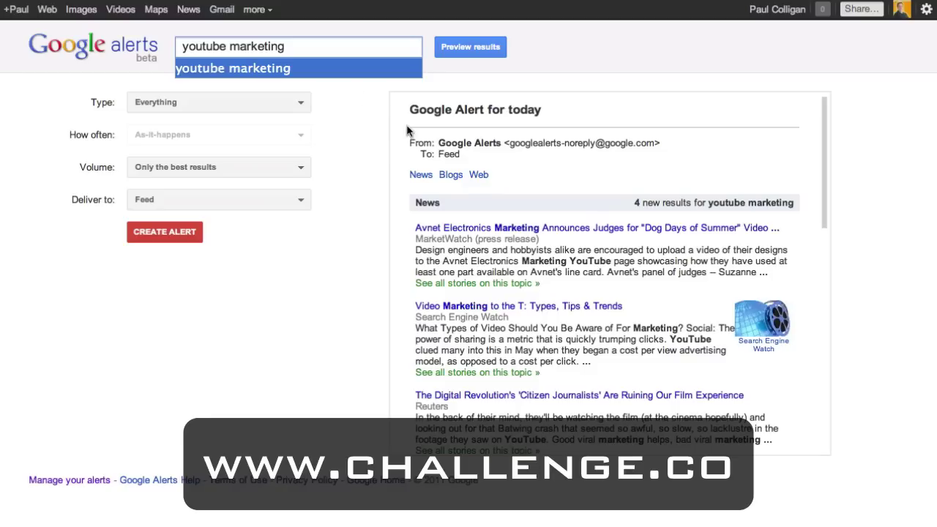
Step: Set the alert type to News and look through the preview results
click(178, 107)
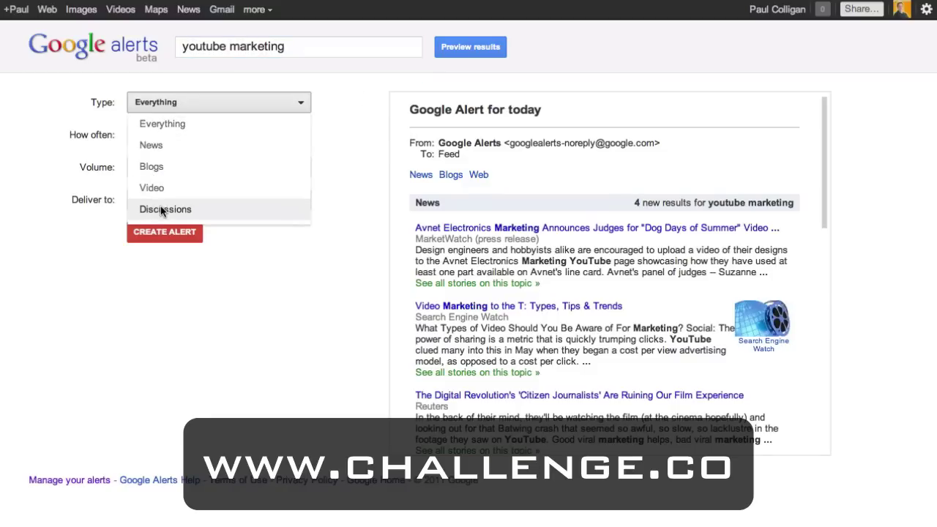
click(156, 146)
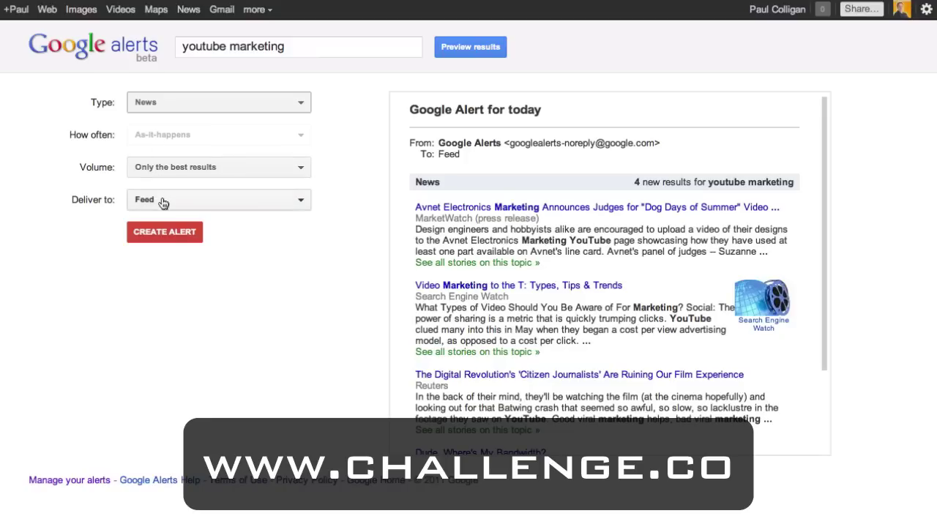
scroll(516, 240, down, 3)
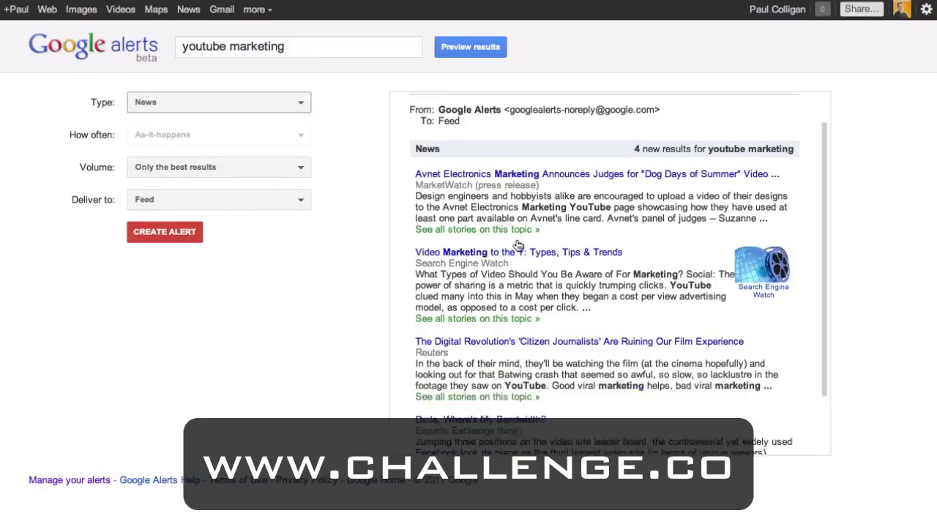
scroll(511, 242, up, 3)
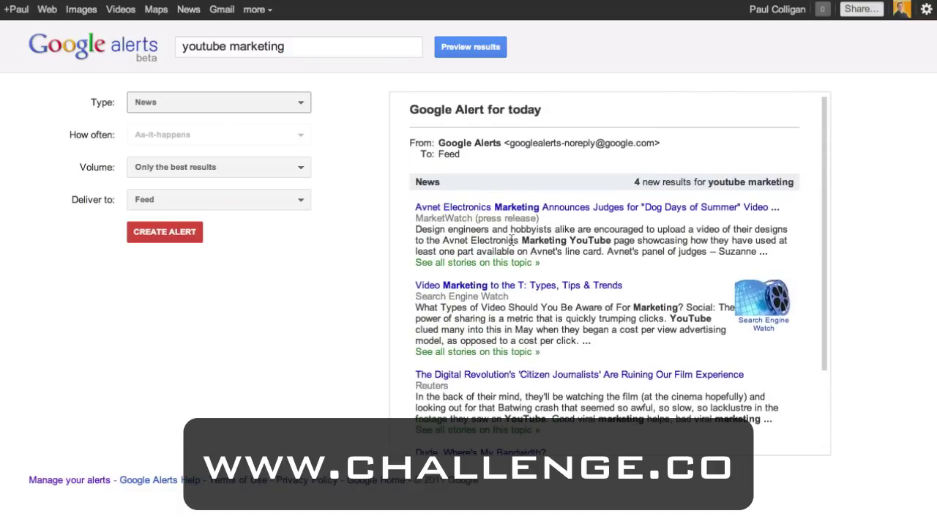
Step: Narrow the alert query to "youtube marketing teens" and switch the alert type to Everything
click(301, 45)
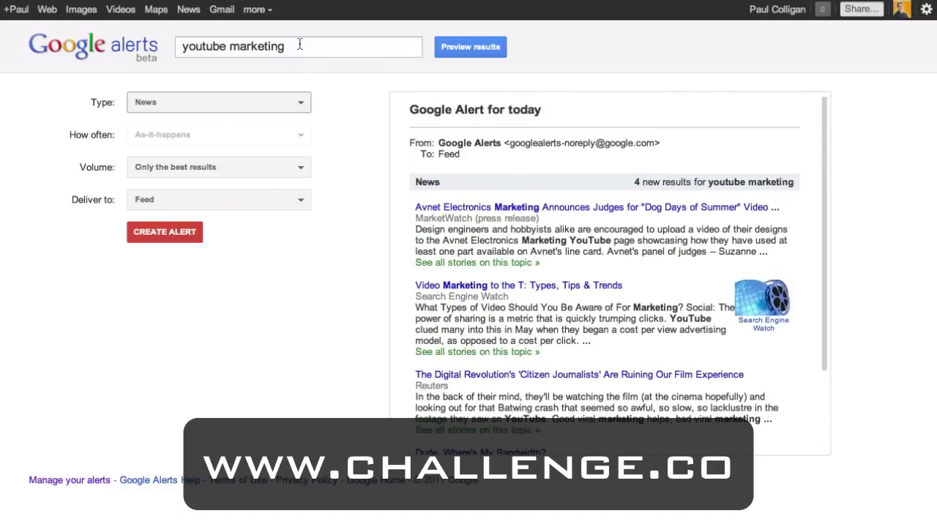
text(teens)
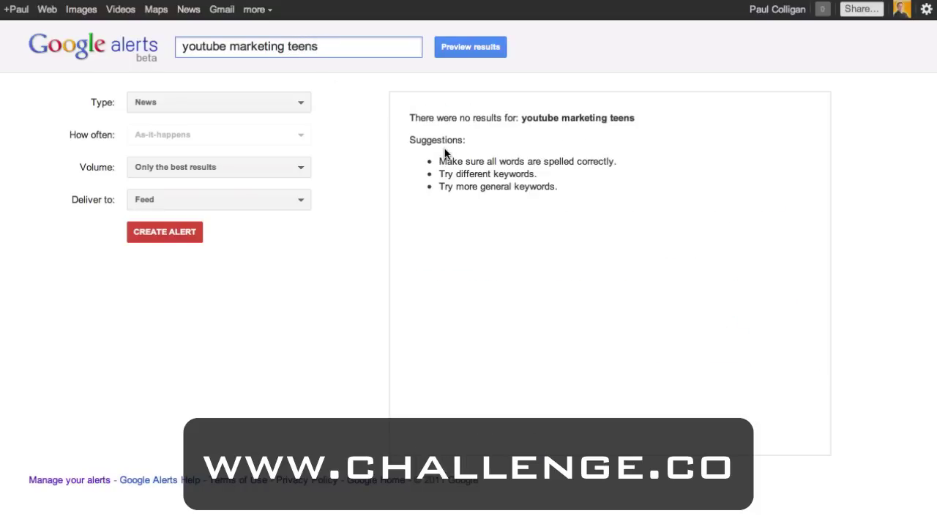
click(193, 109)
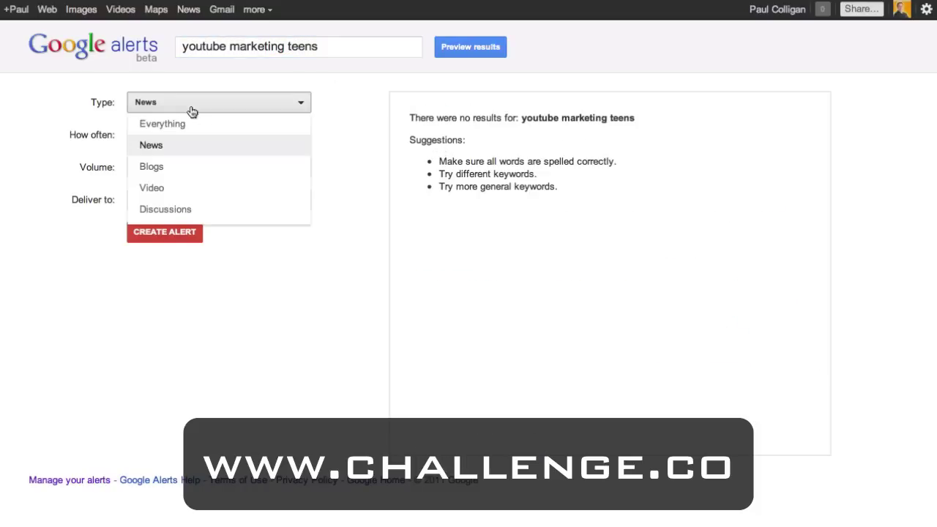
click(171, 123)
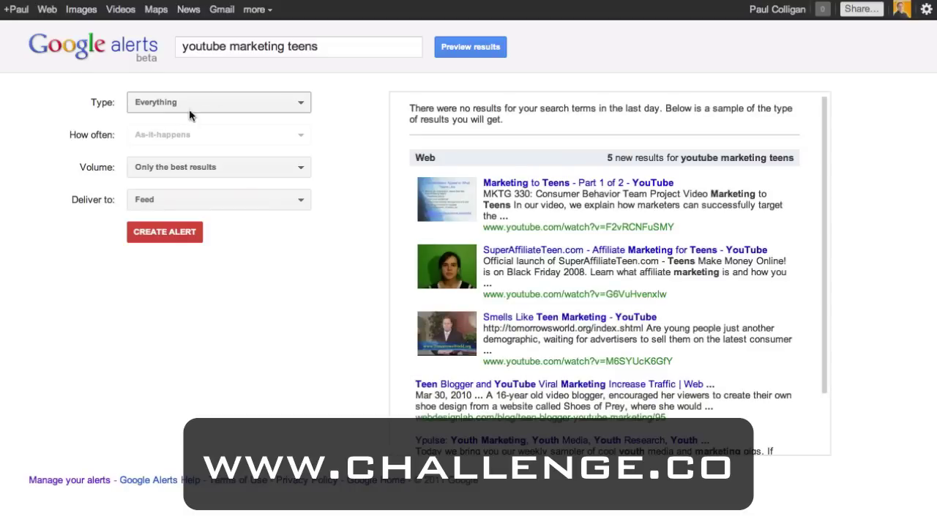
Step: Remove "teens" from the alert query, leaving "youtube marketing"
click(408, 44)
key(BackSpace)
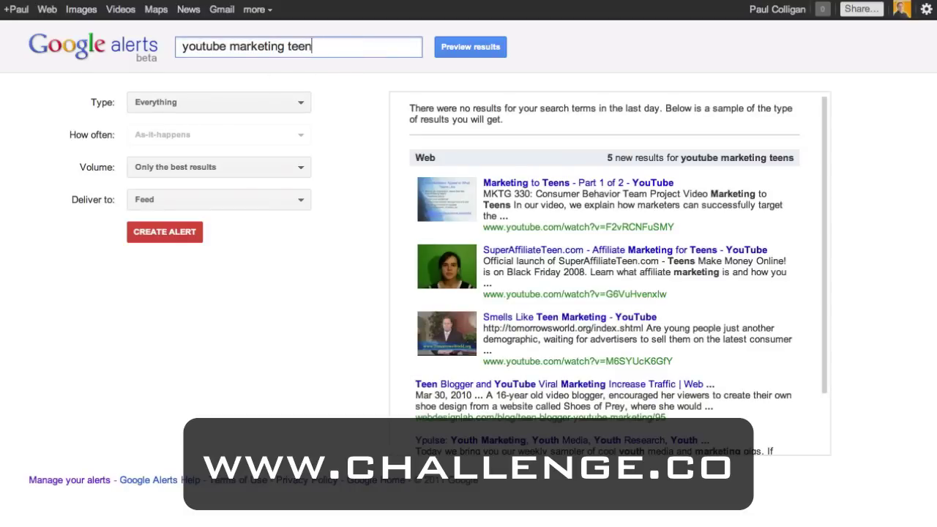
key(BackSpace)
key(BackSpace)
key(BackSpace)
key(BackSpace)
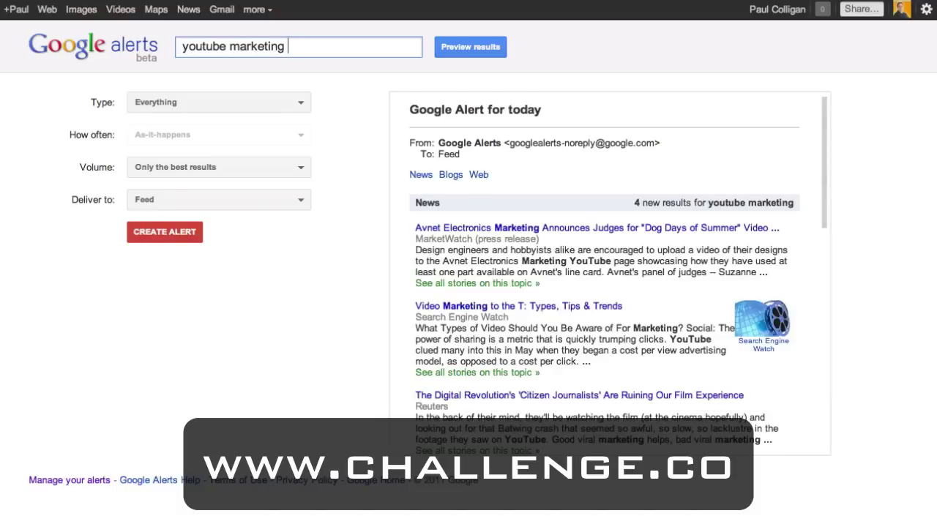
key(BackSpace)
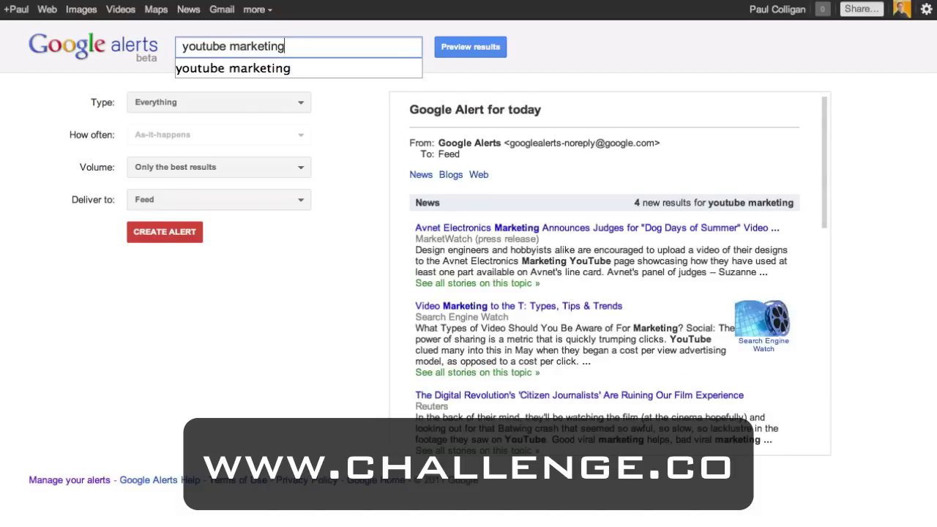
Step: Set the alert type to News and create the "youtube marketing" alert delivered as a feed
click(198, 108)
click(163, 152)
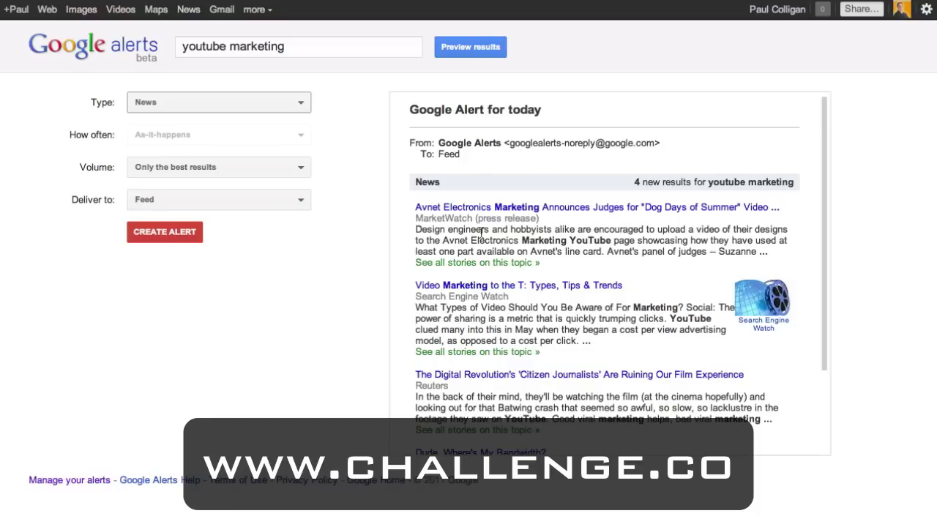
click(150, 232)
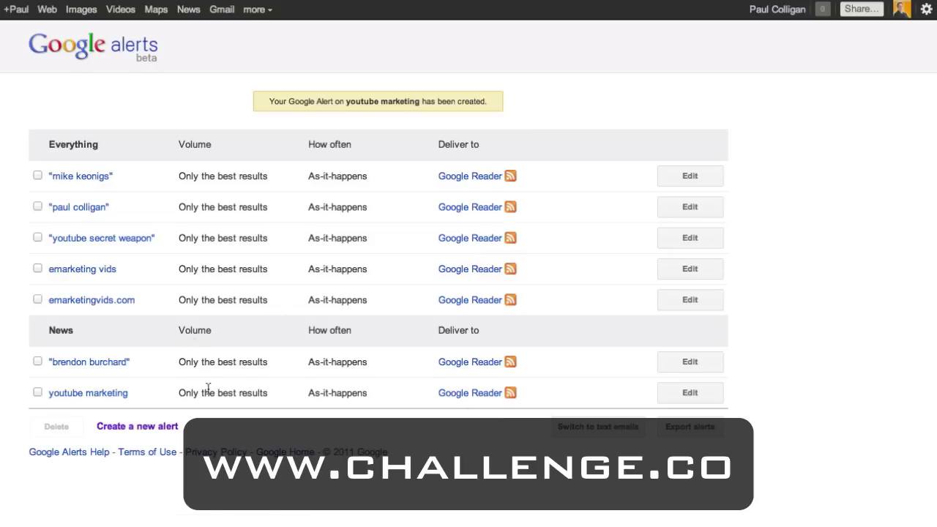
Step: Switch to Google Reader from the "youtube marketing" alert and open that alert's feed in the Google Alerts folder
click(470, 395)
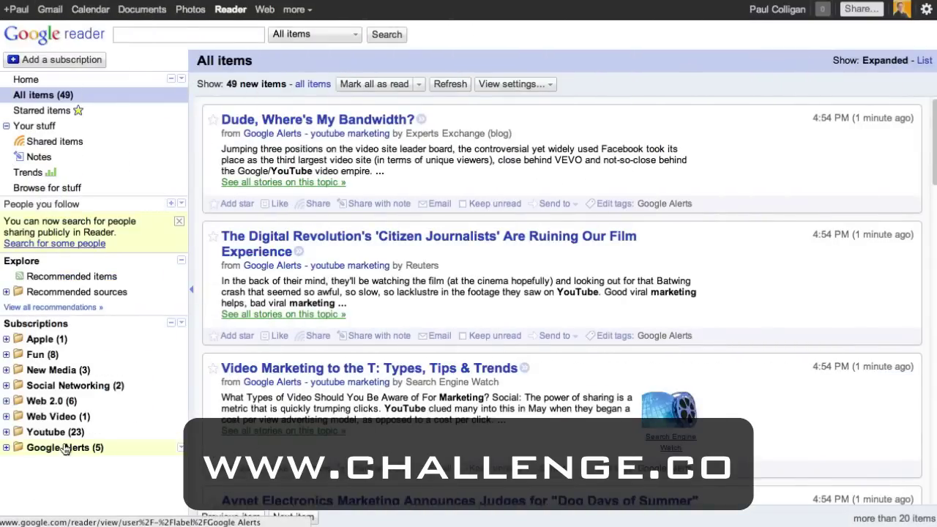
click(6, 449)
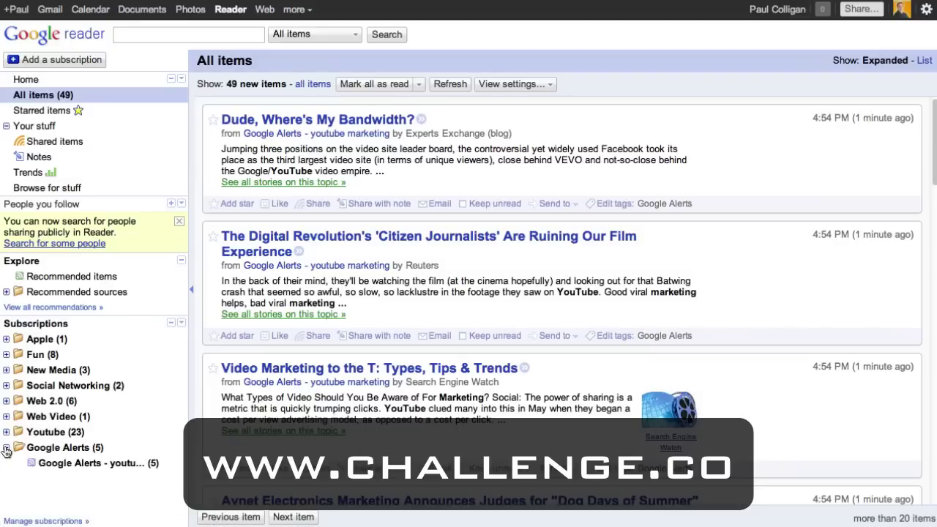
click(102, 464)
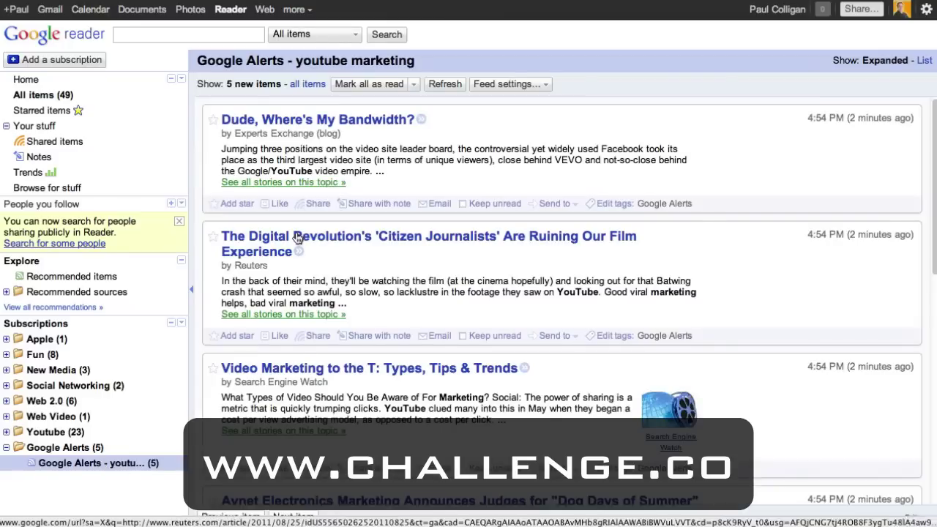
Step: Read through the items in the "youtube marketing" alert feed one by one, from the first story to the last
click(398, 154)
key(j)
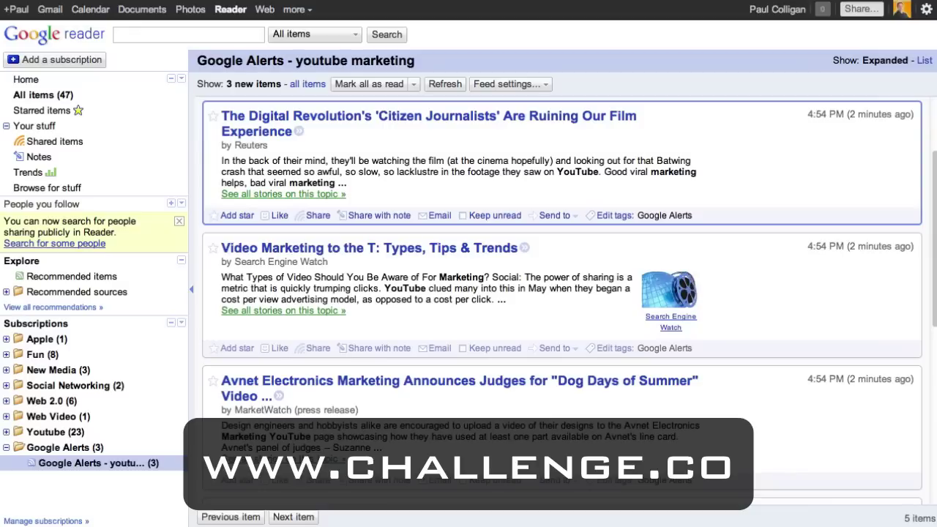
key(j)
key(j)
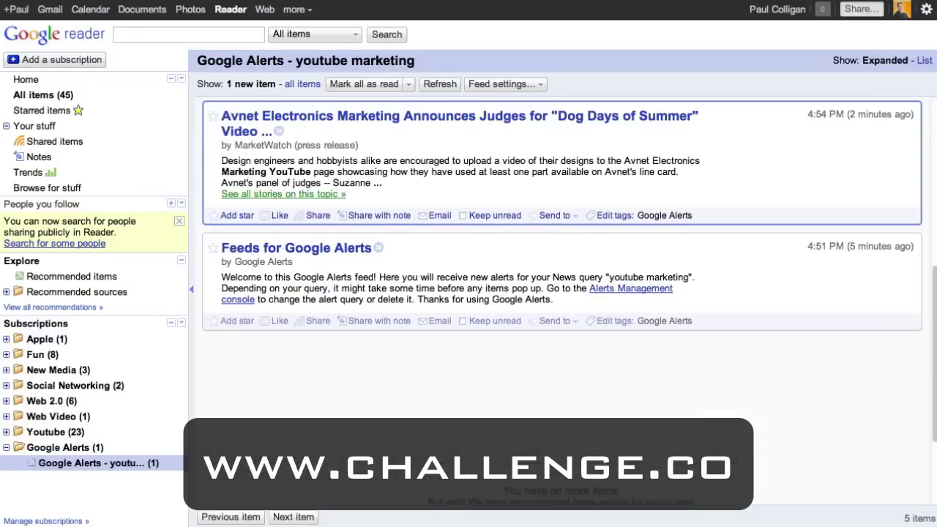
key(j)
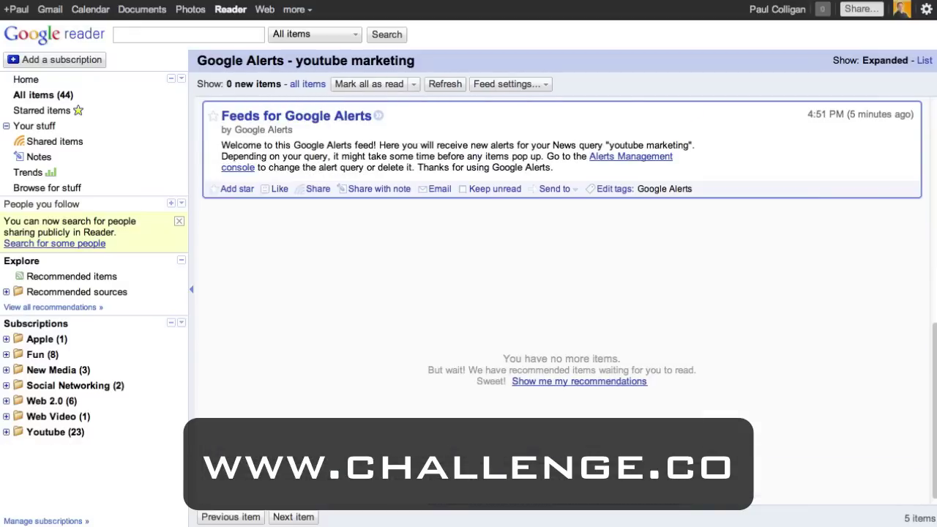